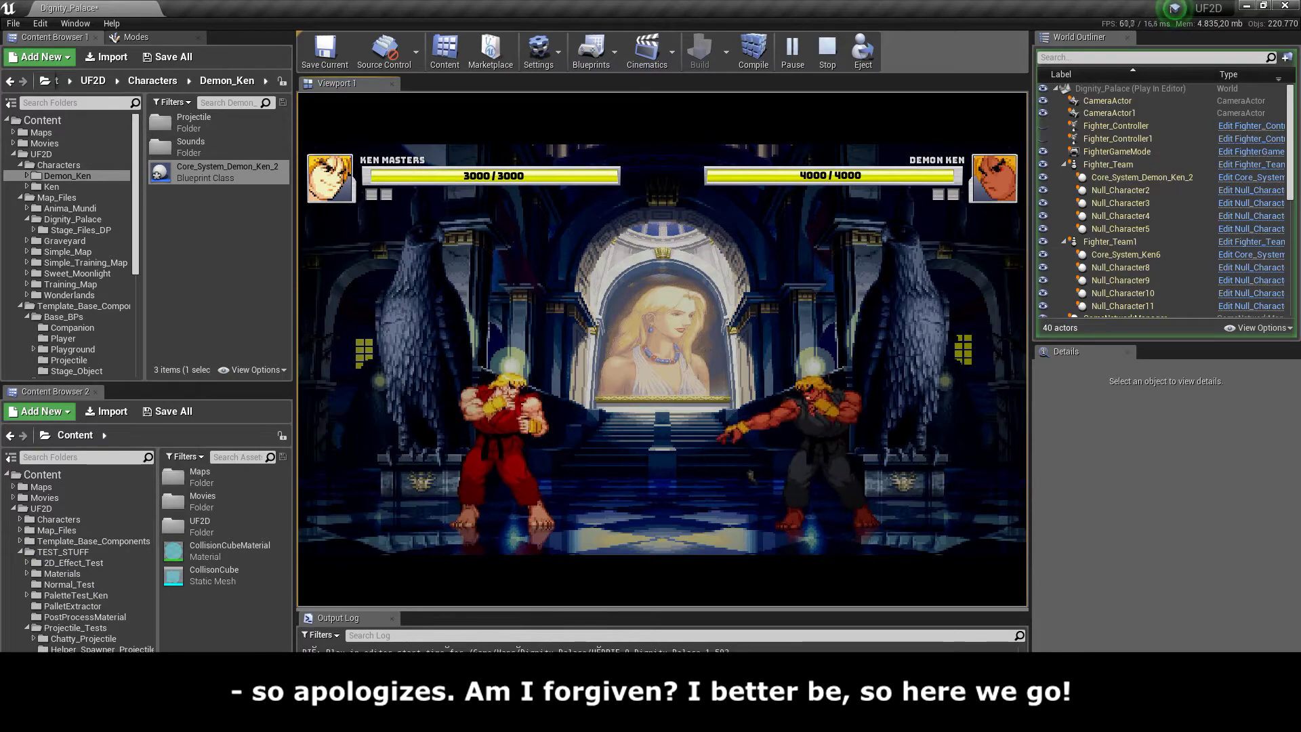
- Stop the Dignity_Palace play session after watching Ken Masters versus Demon Ken
{"action": "key", "text": "Escape"}
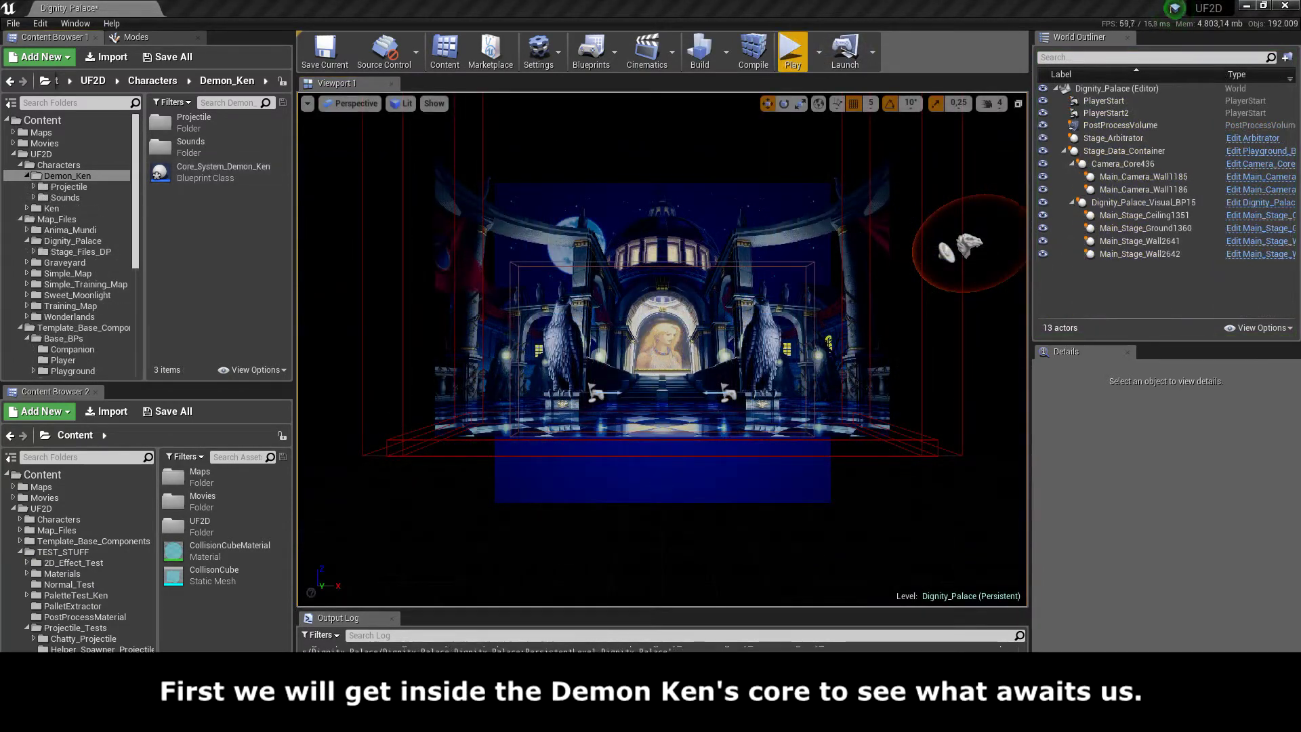
- Open the Core_System_Demon_Ken blueprint full-screen and frame its Standing Light Punch nodes
{"action": "double_click", "coordinate": [240, 177]}
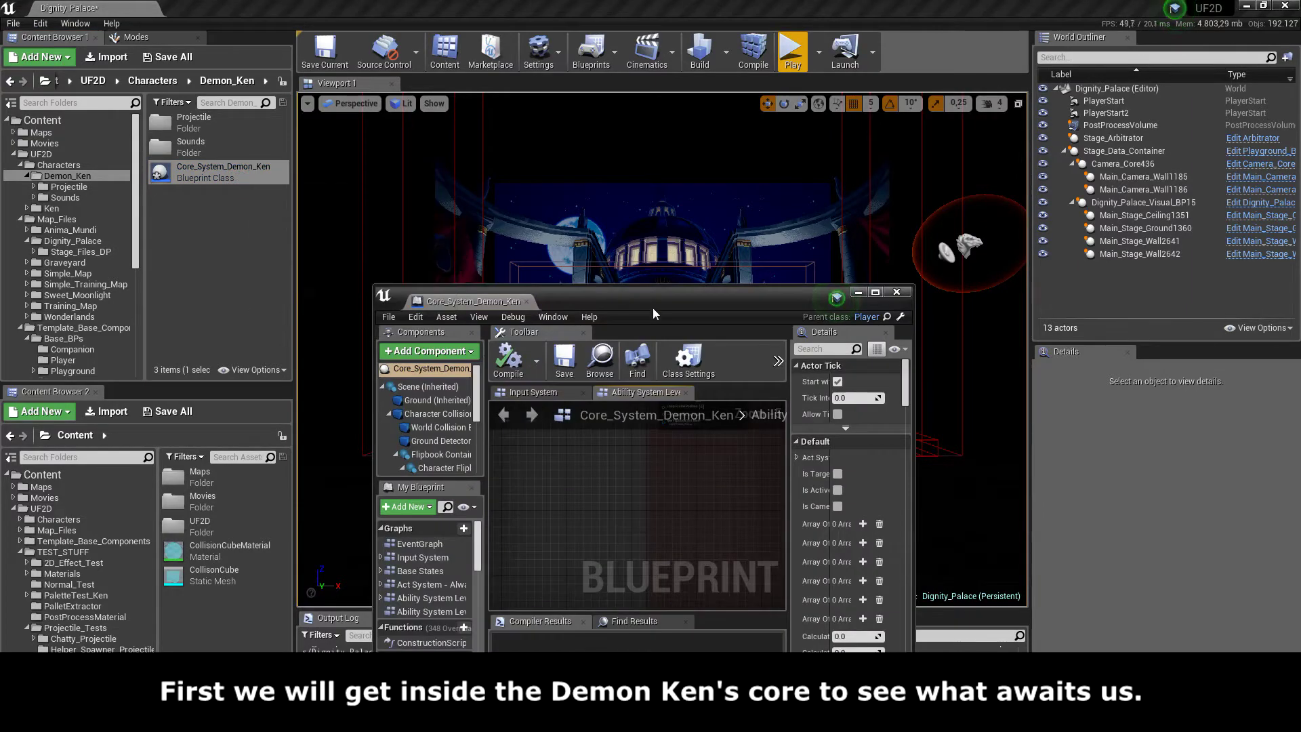
{"action": "double_click", "coordinate": [652, 307]}
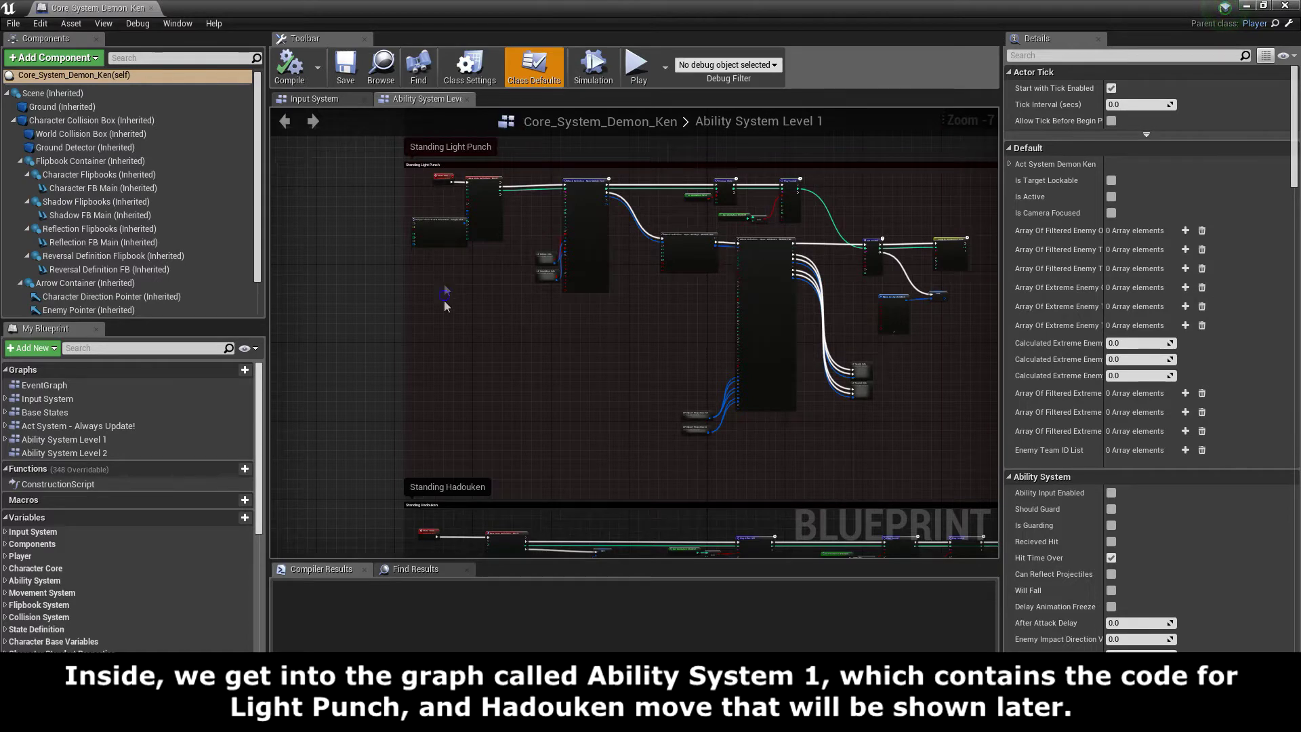
{"action": "scroll", "coordinate": [445, 290], "scroll_direction": "up", "scroll_amount": 5}
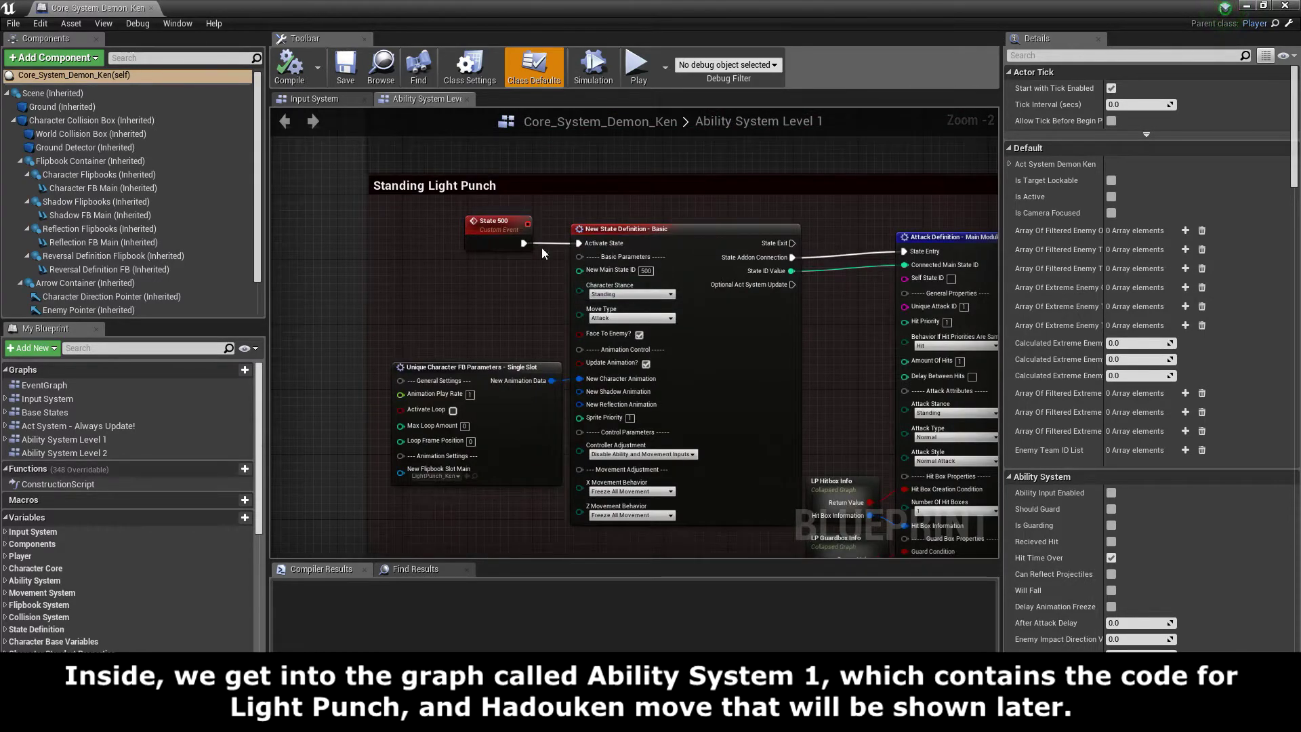
{"action": "right_click_drag", "start_coordinate": [477, 299], "coordinate": [436, 309]}
- In the Input System's Light Punch Test area, wire a new Input State Definition node from Player Input
{"action": "left_click", "coordinate": [334, 101]}
{"action": "scroll", "coordinate": [418, 239], "scroll_direction": "up", "scroll_amount": 3}
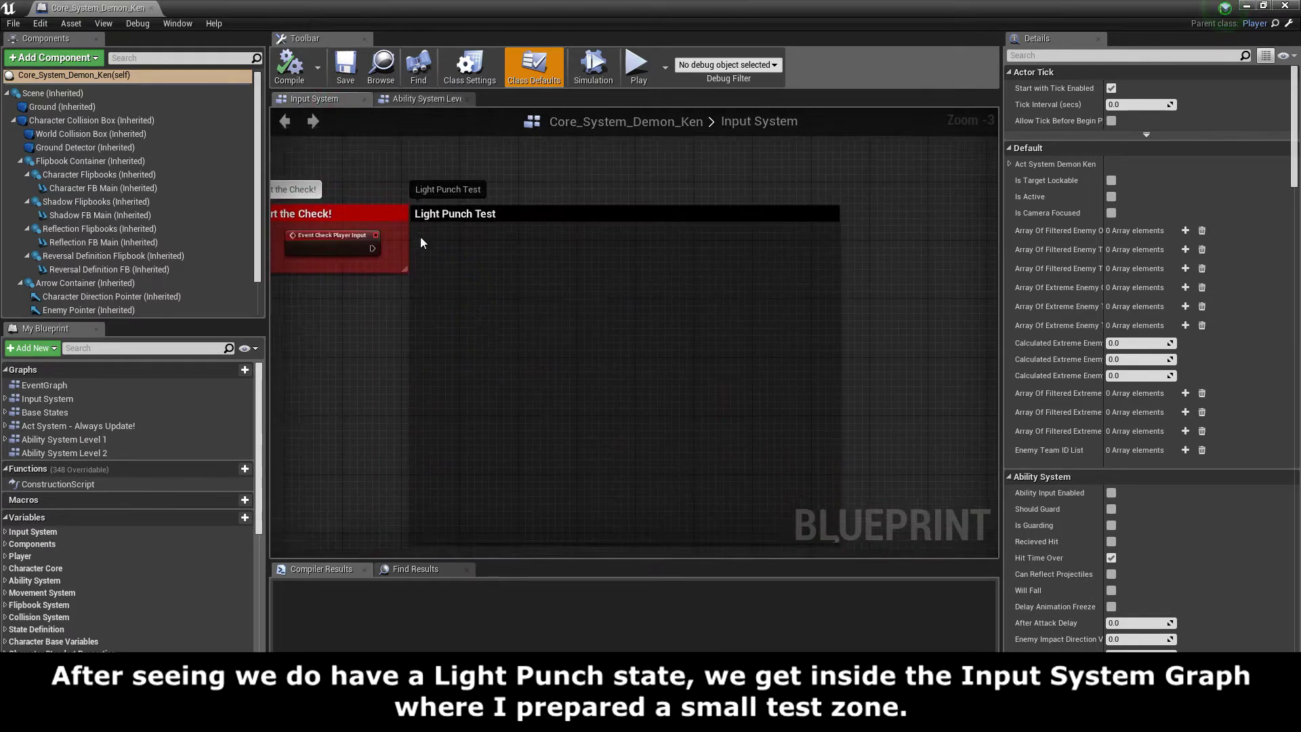
{"action": "right_click_drag", "start_coordinate": [460, 268], "coordinate": [412, 231]}
{"action": "scroll", "coordinate": [410, 227], "scroll_direction": "down", "scroll_amount": 1}
{"action": "left_click_drag", "start_coordinate": [335, 229], "coordinate": [452, 224]}
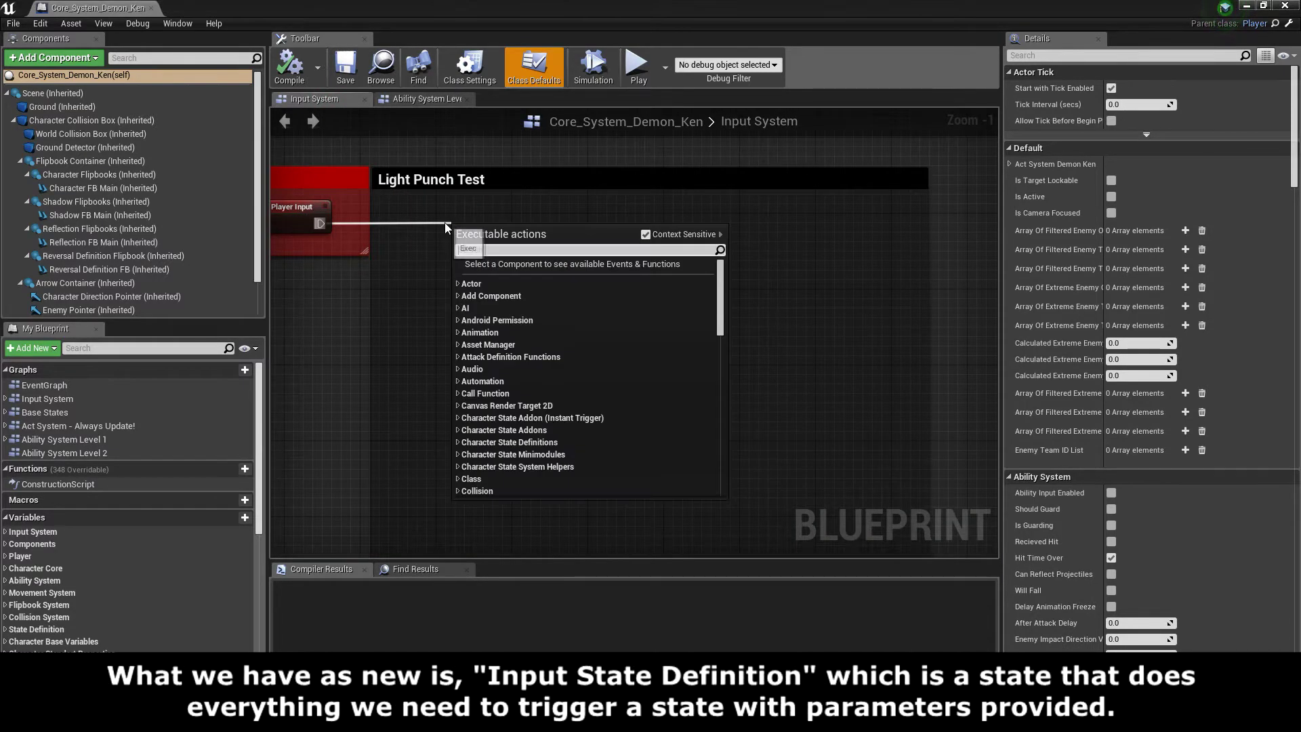
{"action": "type", "text": "input state"}
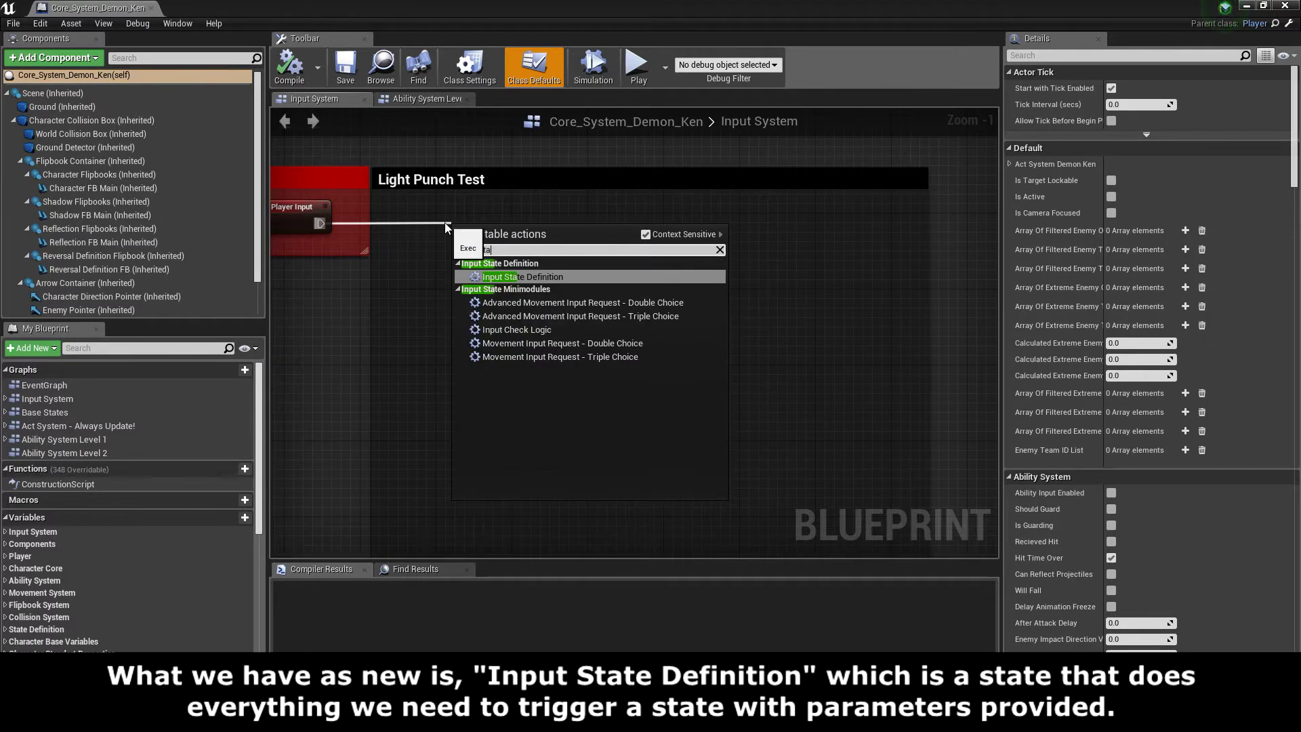
{"action": "left_click", "coordinate": [543, 278]}
{"action": "left_click_drag", "start_coordinate": [544, 279], "coordinate": [833, 319]}
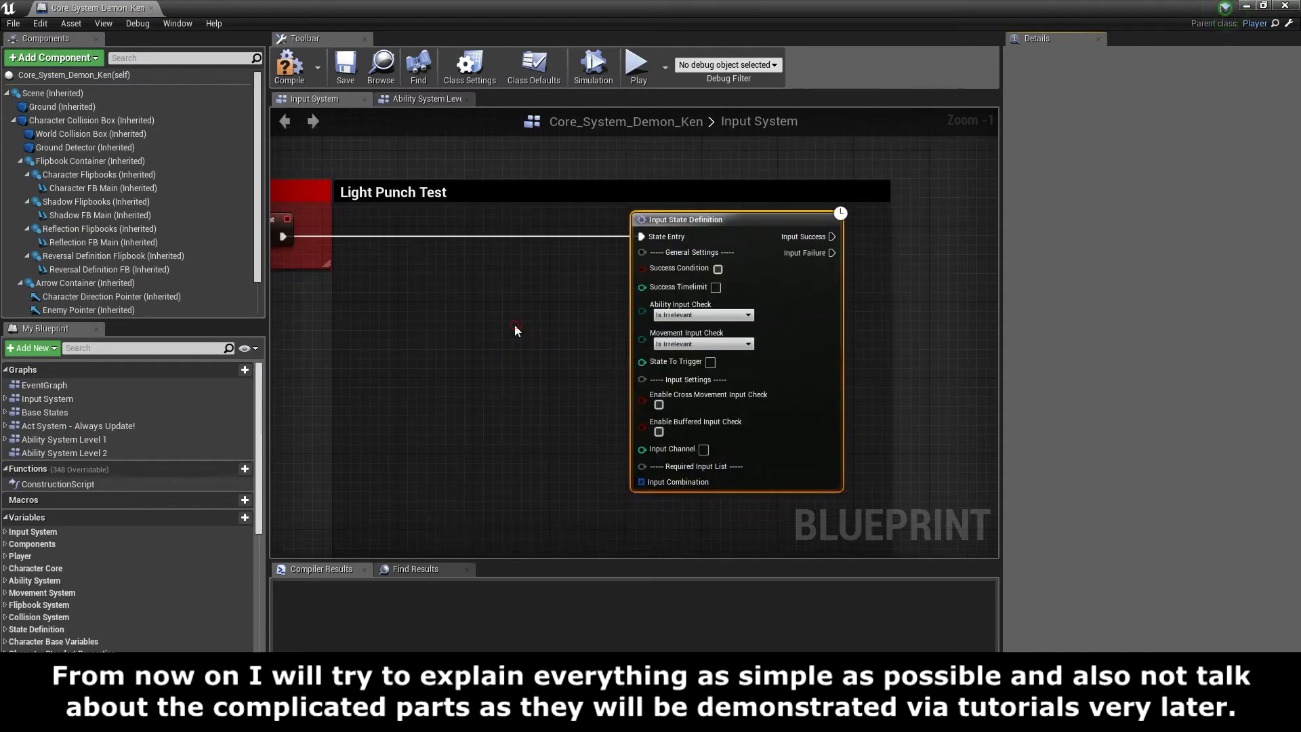
{"action": "right_click_drag", "start_coordinate": [552, 312], "coordinate": [434, 314]}
- Tick Success Condition on the Input State Definition and set Success Timelimit to 10
{"action": "scroll", "coordinate": [434, 314], "scroll_direction": "up", "scroll_amount": 1}
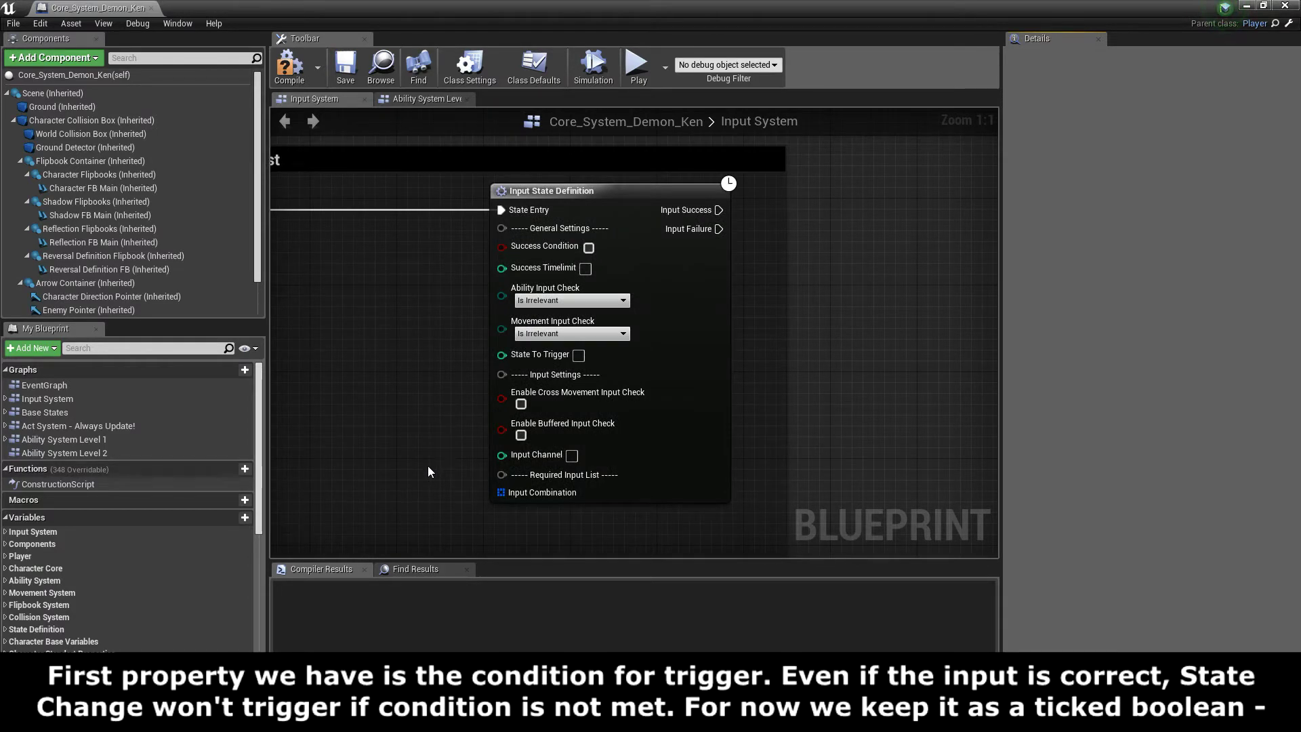
{"action": "left_click", "coordinate": [589, 247]}
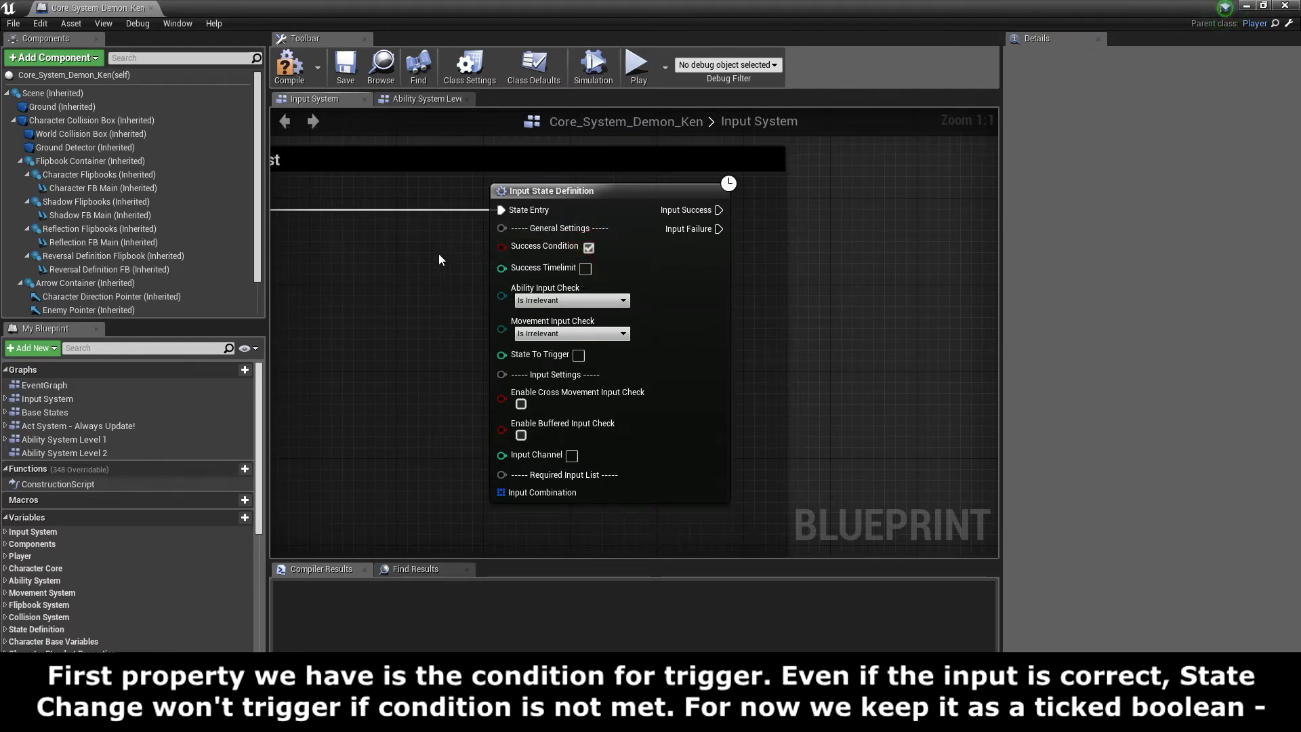
{"action": "mouse_move", "coordinate": [418, 277]}
{"action": "right_mouse_down"}
{"action": "mouse_move", "coordinate": [440, 261]}
{"action": "mouse_move", "coordinate": [510, 267]}
{"action": "right_mouse_up"}
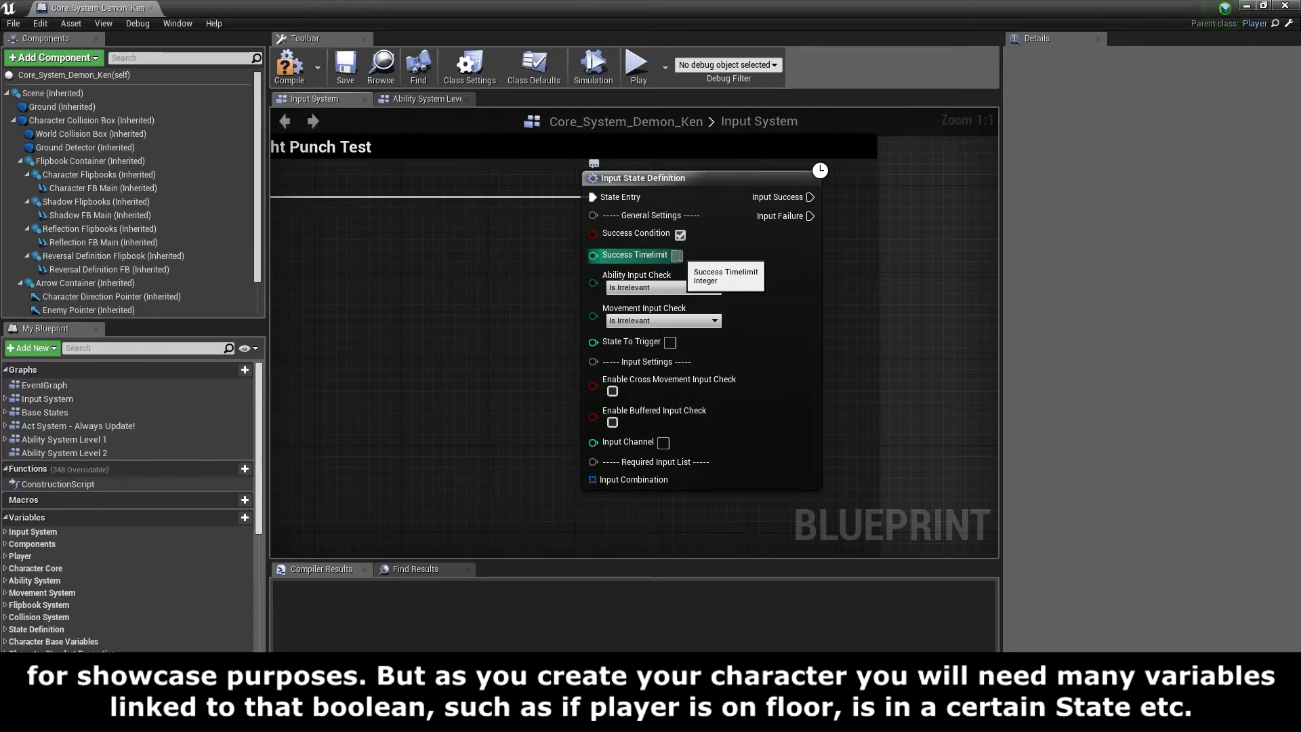
{"action": "left_click", "coordinate": [677, 256]}
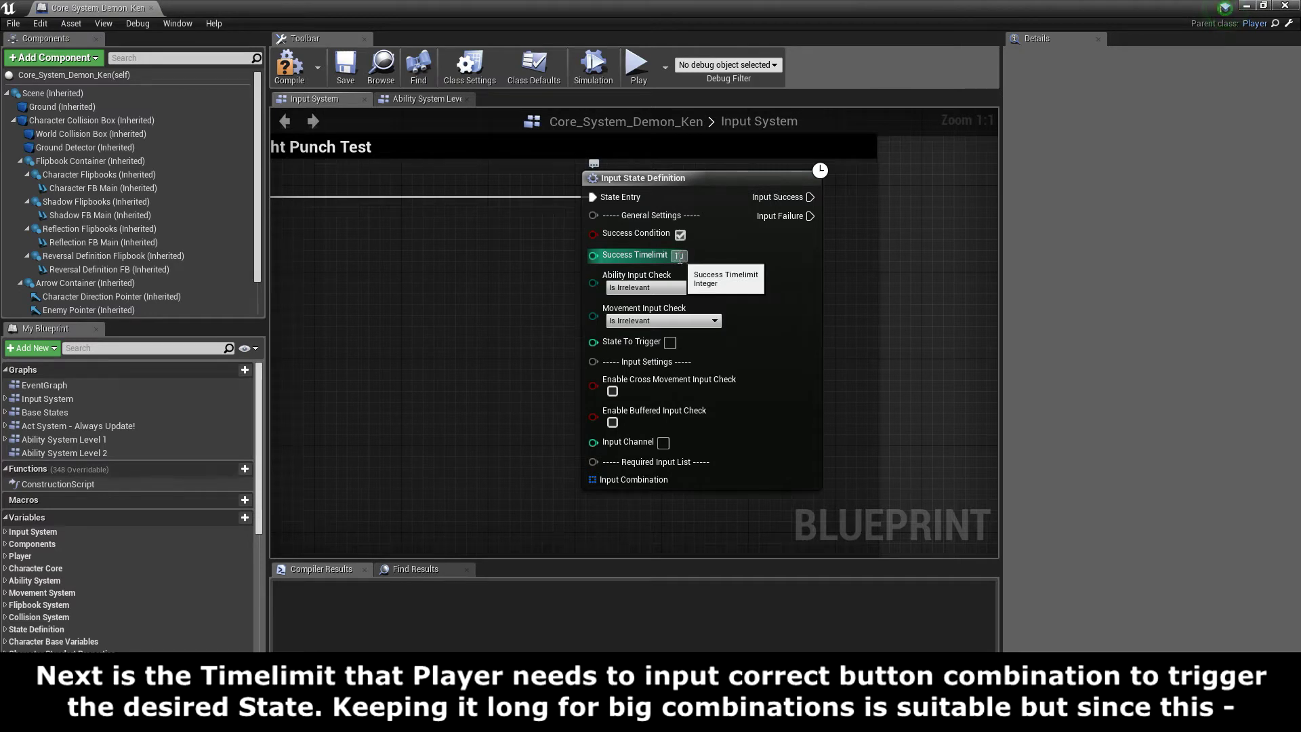
{"action": "type", "text": "0"}
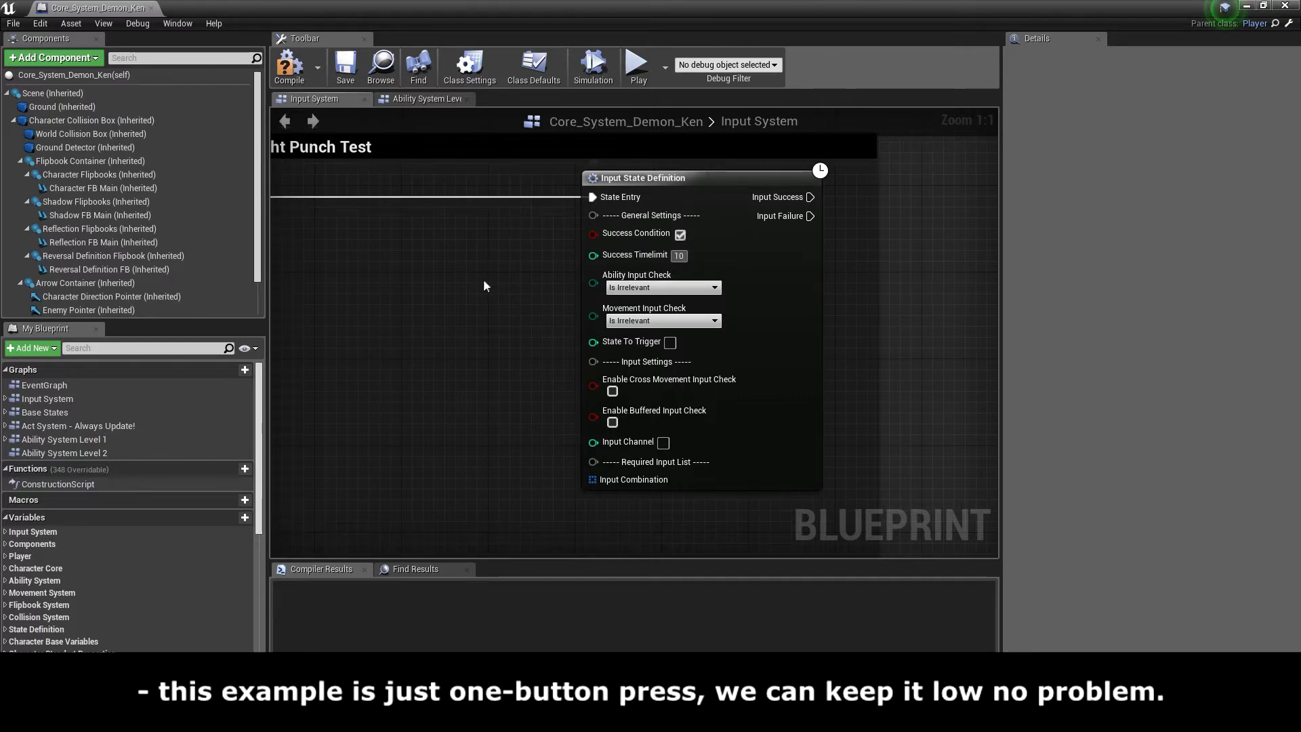
- Review the Ability Input Check options, leaving them unchanged
{"action": "mouse_move", "coordinate": [484, 281]}
{"action": "right_mouse_down"}
{"action": "mouse_move", "coordinate": [434, 322]}
{"action": "mouse_move", "coordinate": [461, 317]}
{"action": "right_mouse_up"}
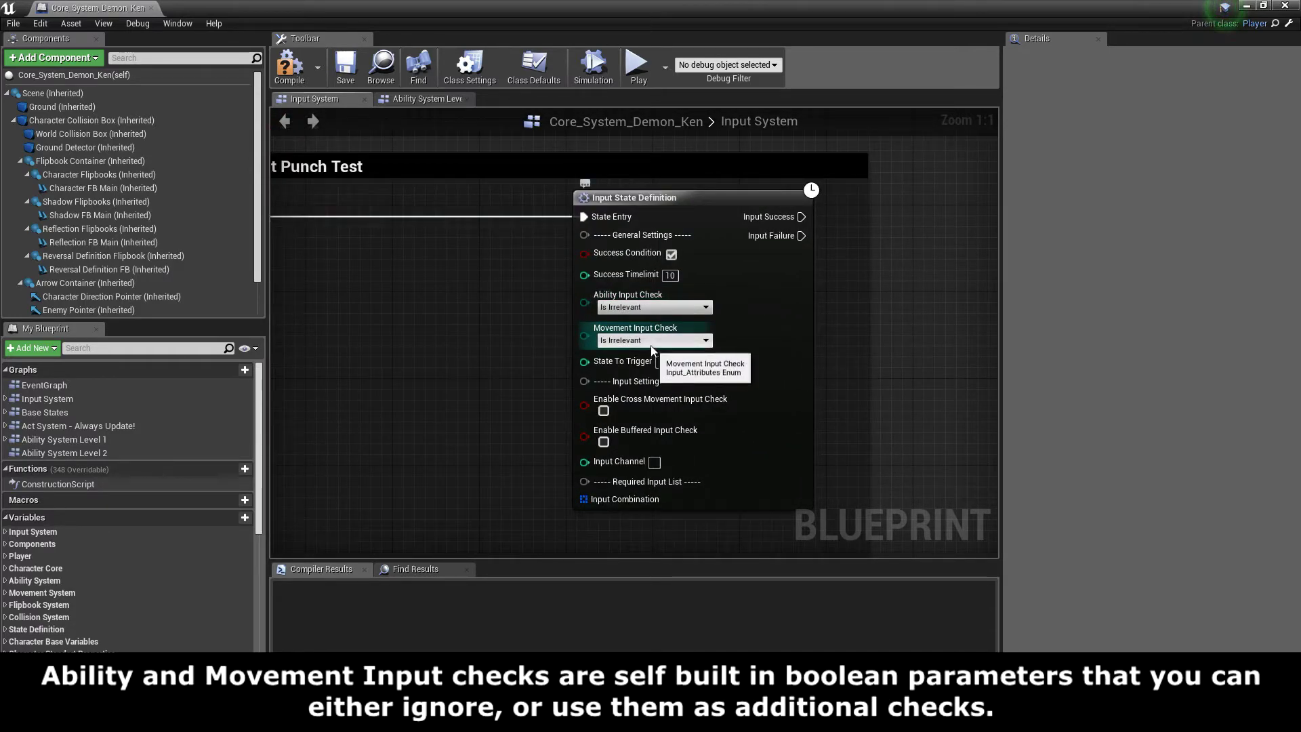
{"action": "left_click", "coordinate": [651, 307]}
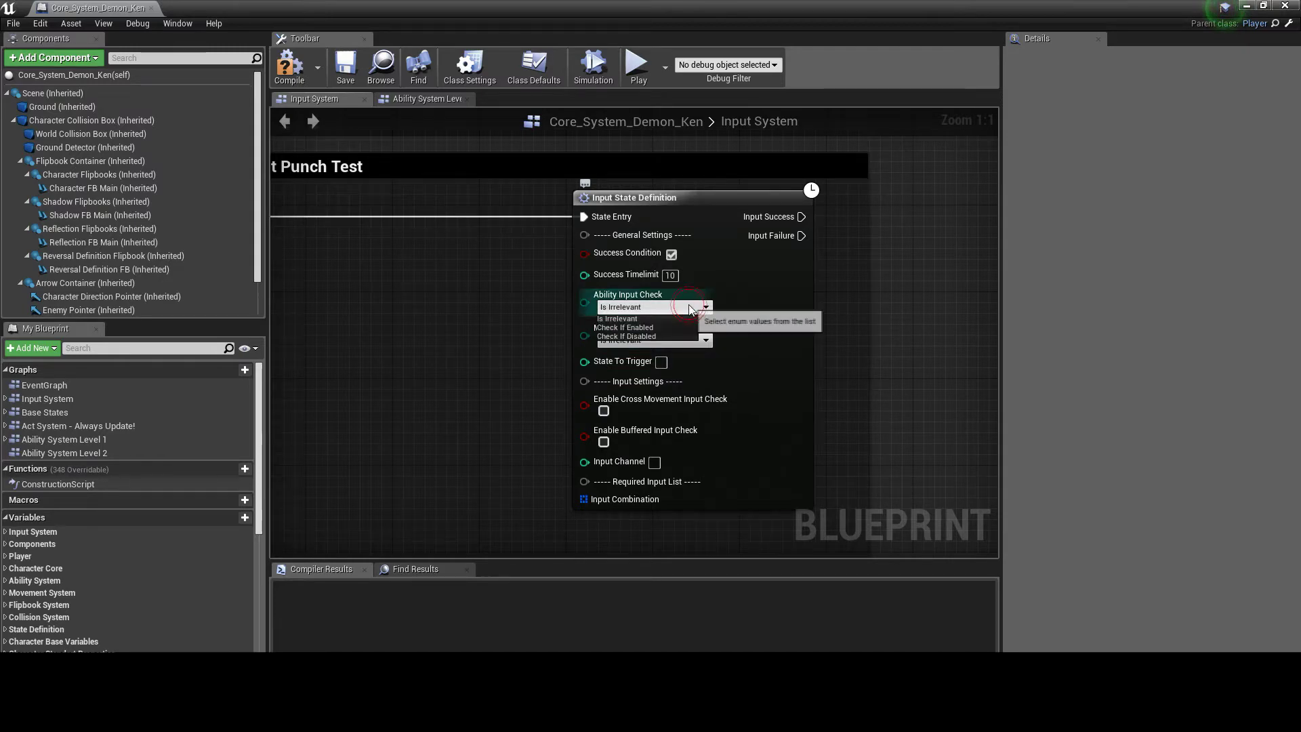
{"action": "left_click", "coordinate": [650, 307]}
{"action": "left_click", "coordinate": [430, 100]}
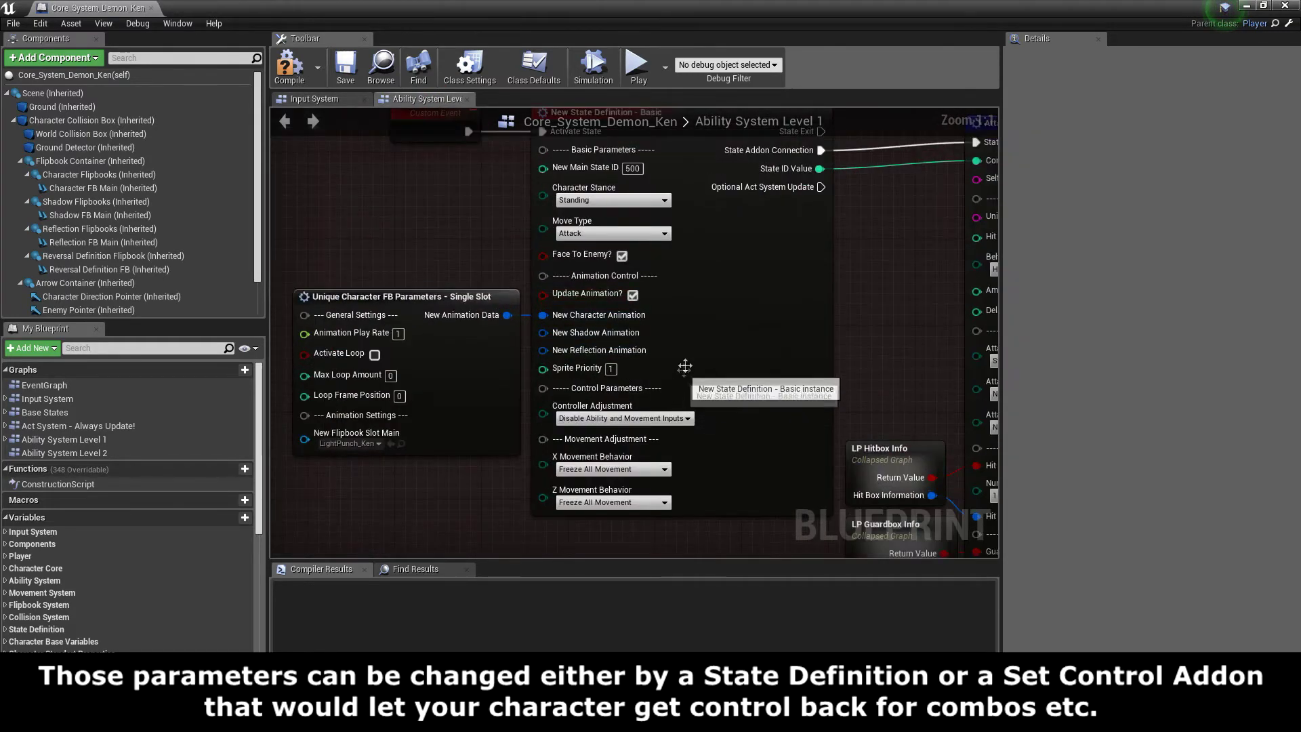
{"action": "scroll", "coordinate": [681, 377], "scroll_direction": "up", "scroll_amount": 1}
{"action": "left_click", "coordinate": [632, 409]}
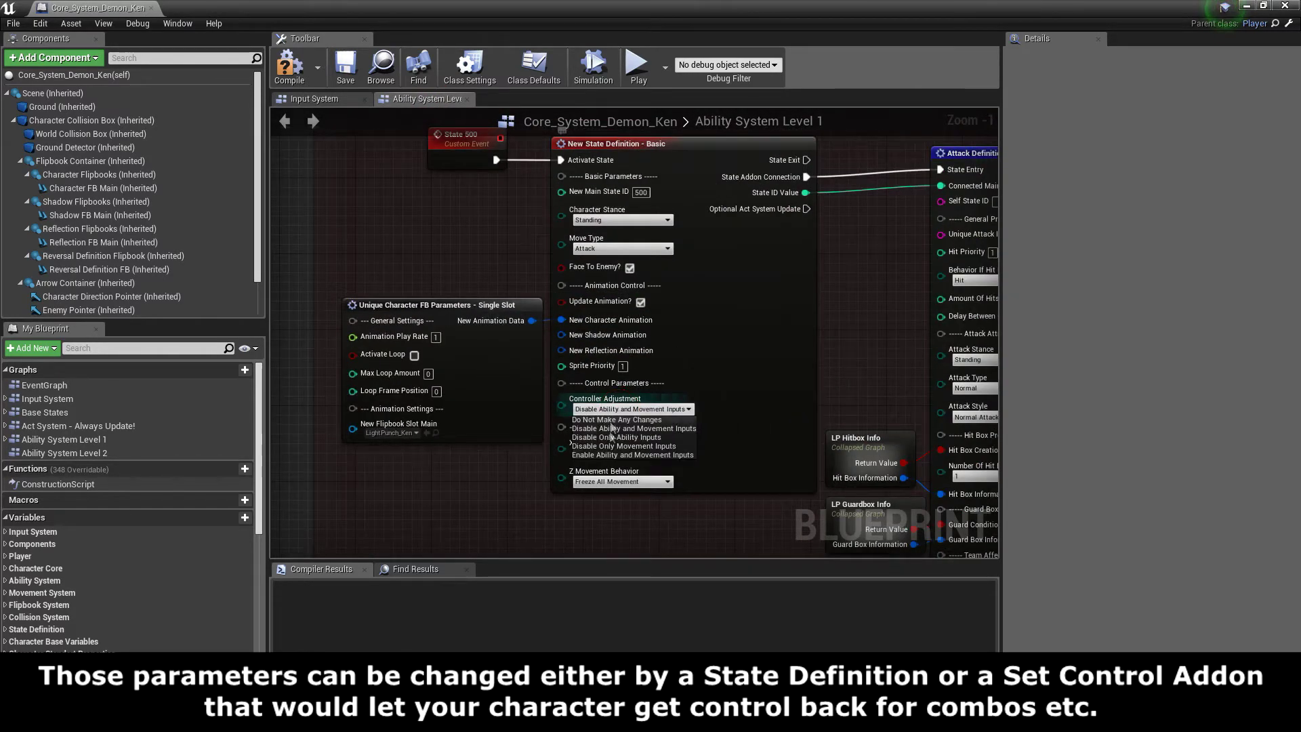
{"action": "key", "text": "Escape"}
{"action": "scroll", "coordinate": [751, 363], "scroll_direction": "down", "scroll_amount": 3}
{"action": "right_click_drag", "start_coordinate": [751, 357], "coordinate": [614, 290]}
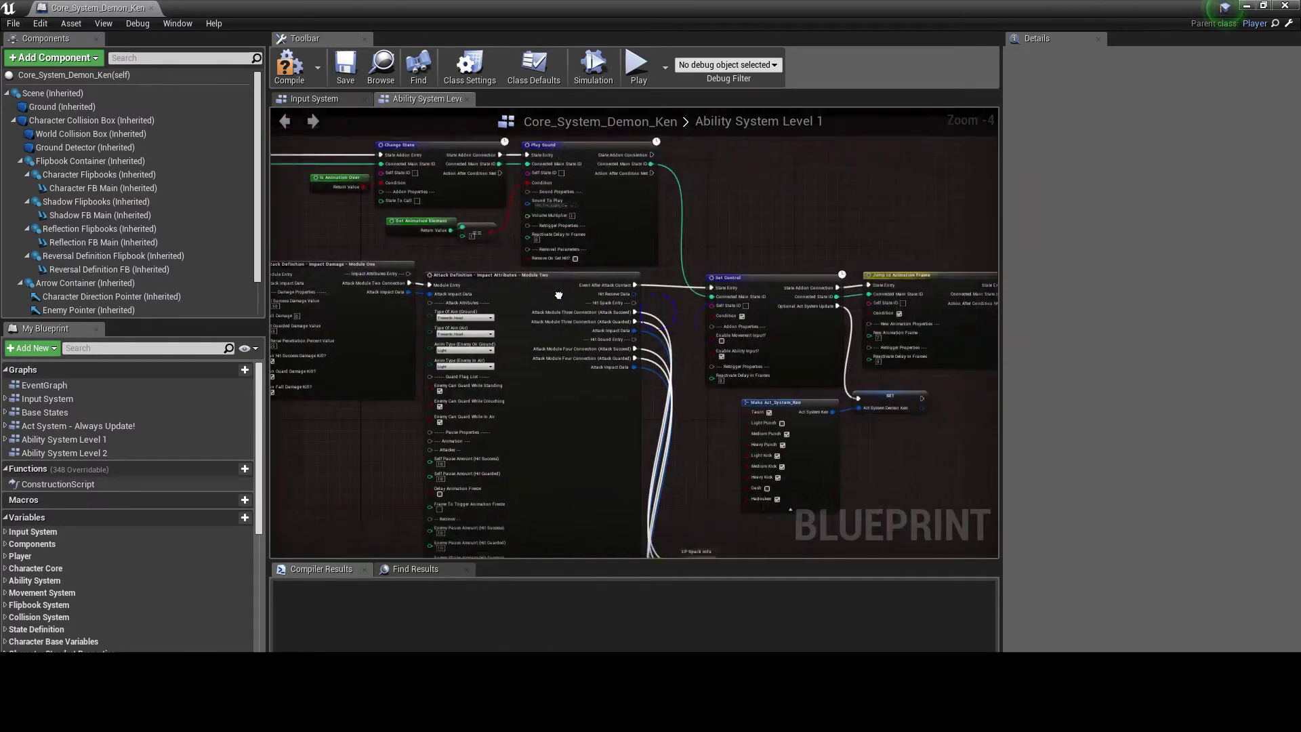
{"action": "scroll", "coordinate": [614, 291], "scroll_direction": "up", "scroll_amount": 3}
{"action": "scroll", "coordinate": [559, 274], "scroll_direction": "up", "scroll_amount": 1}
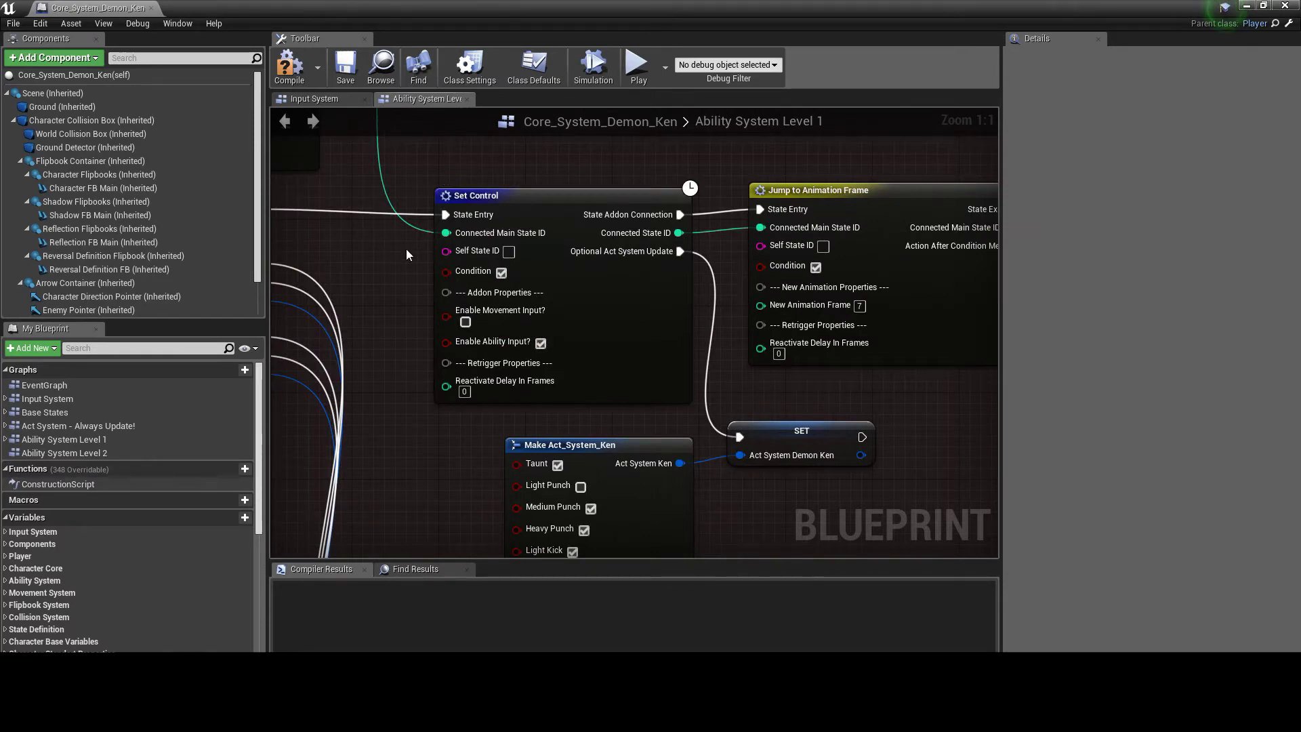
{"action": "scroll", "coordinate": [393, 241], "scroll_direction": "down", "scroll_amount": 1}
{"action": "left_click", "coordinate": [313, 98]}
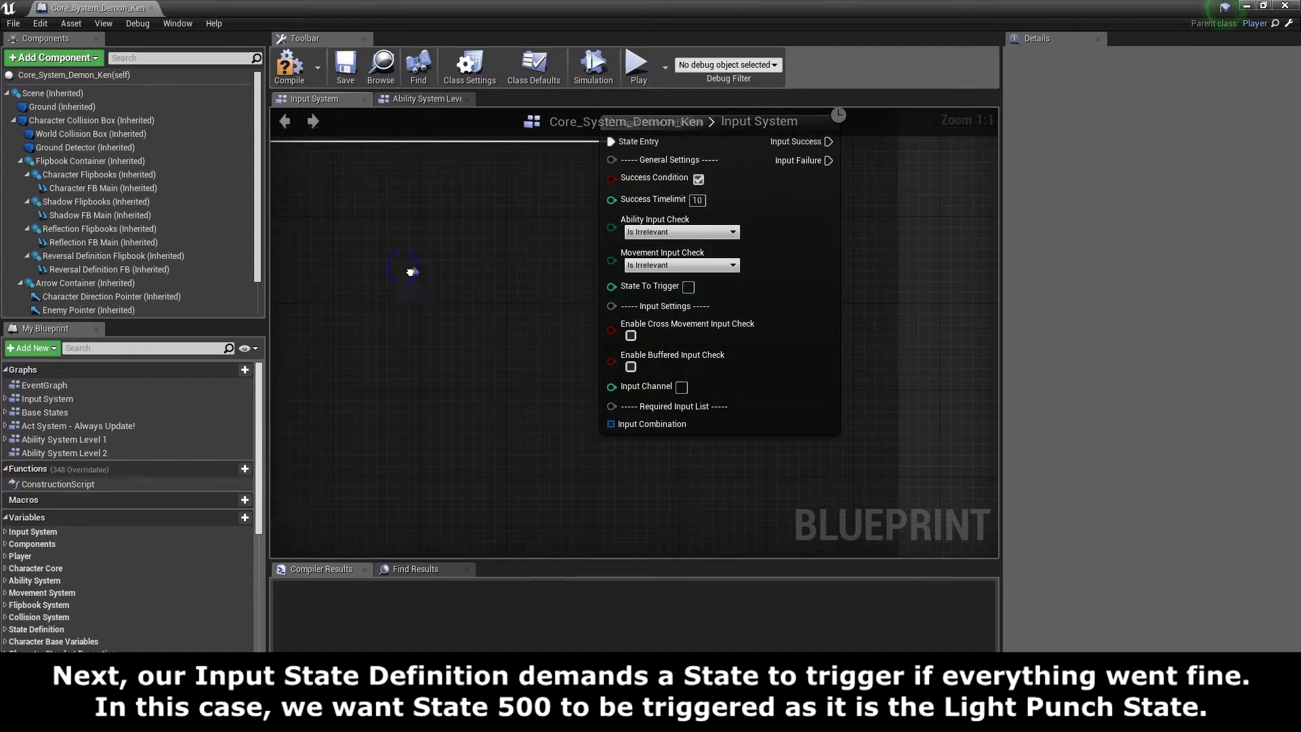
- Set State To Trigger to 500 and Input Channel to 1 on the Input State Definition
{"action": "left_click", "coordinate": [432, 97]}
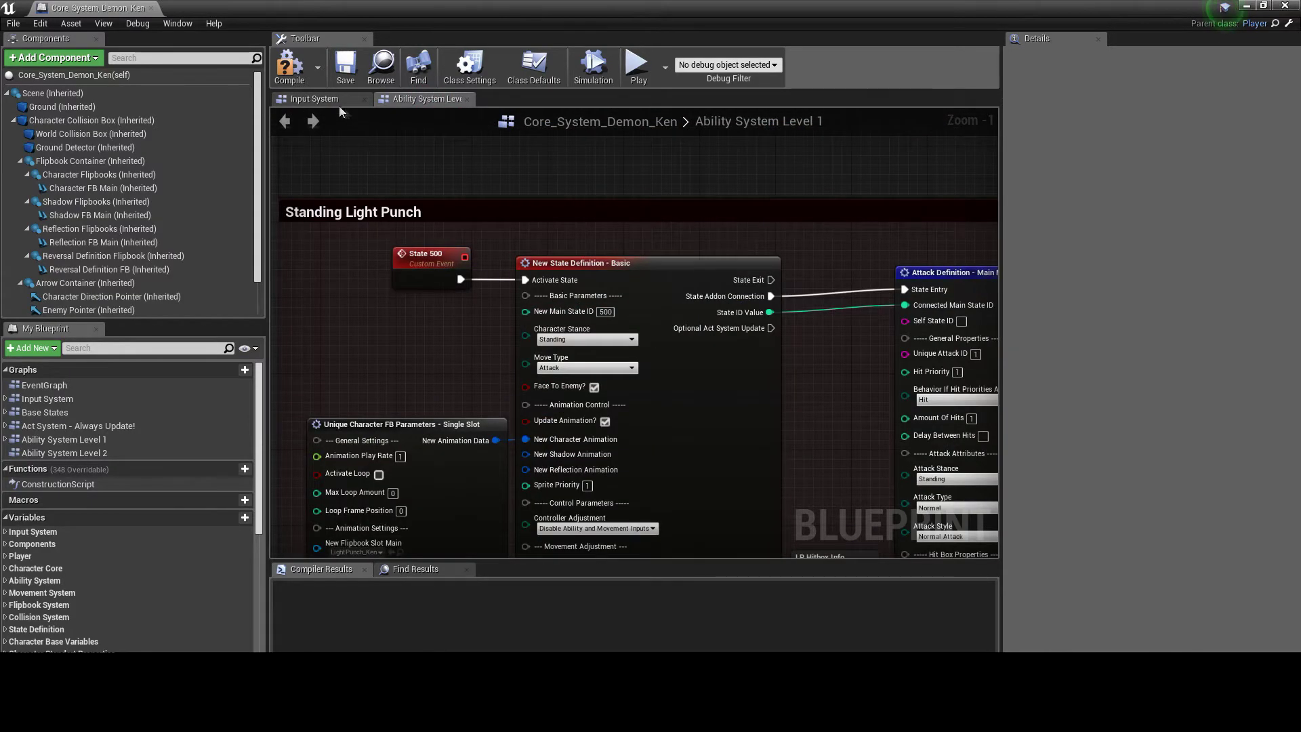
{"action": "left_click", "coordinate": [688, 286]}
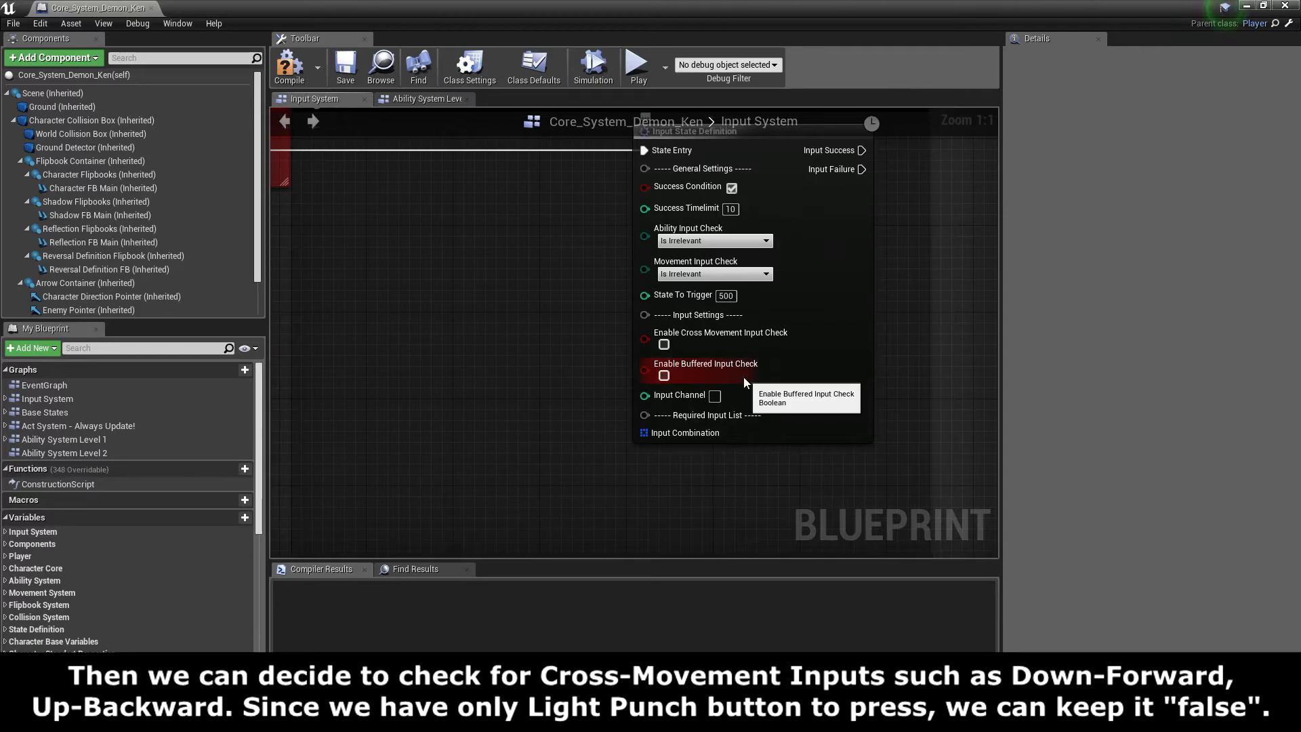
{"action": "right_click_drag", "start_coordinate": [742, 377], "coordinate": [816, 374]}
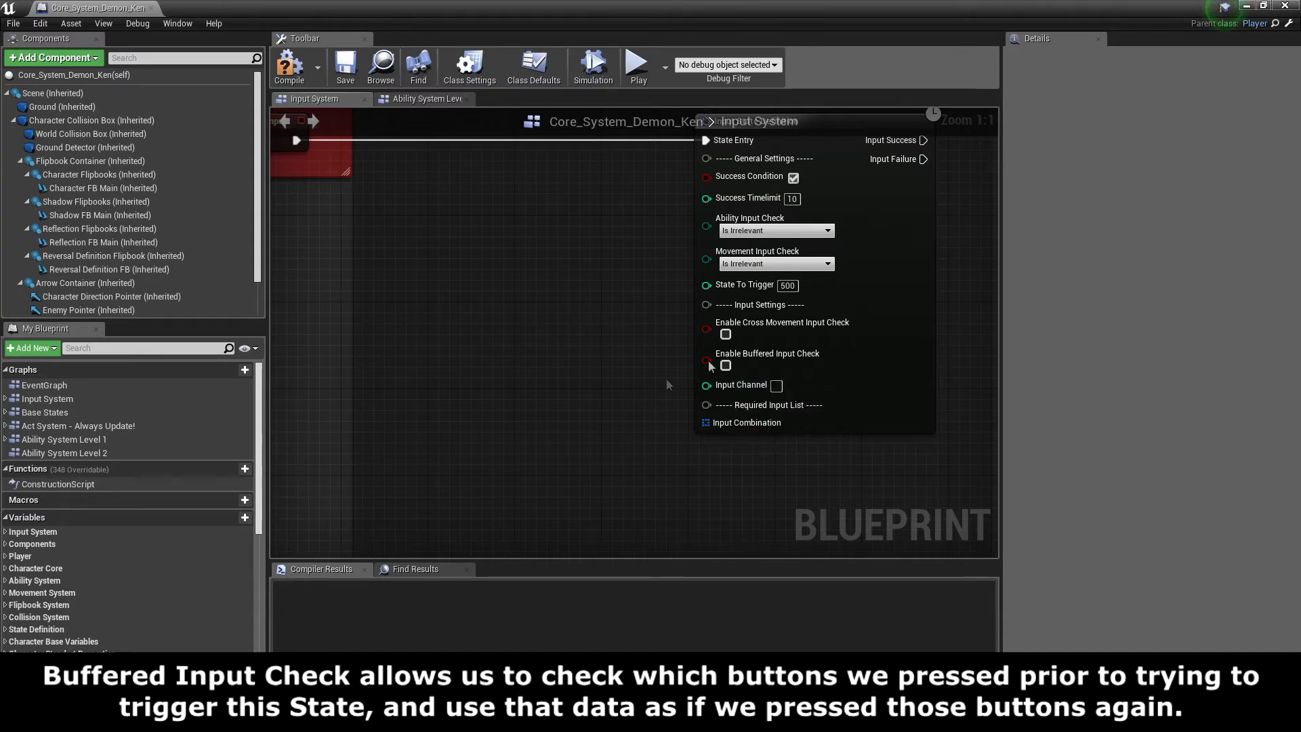
{"action": "left_click", "coordinate": [776, 386]}
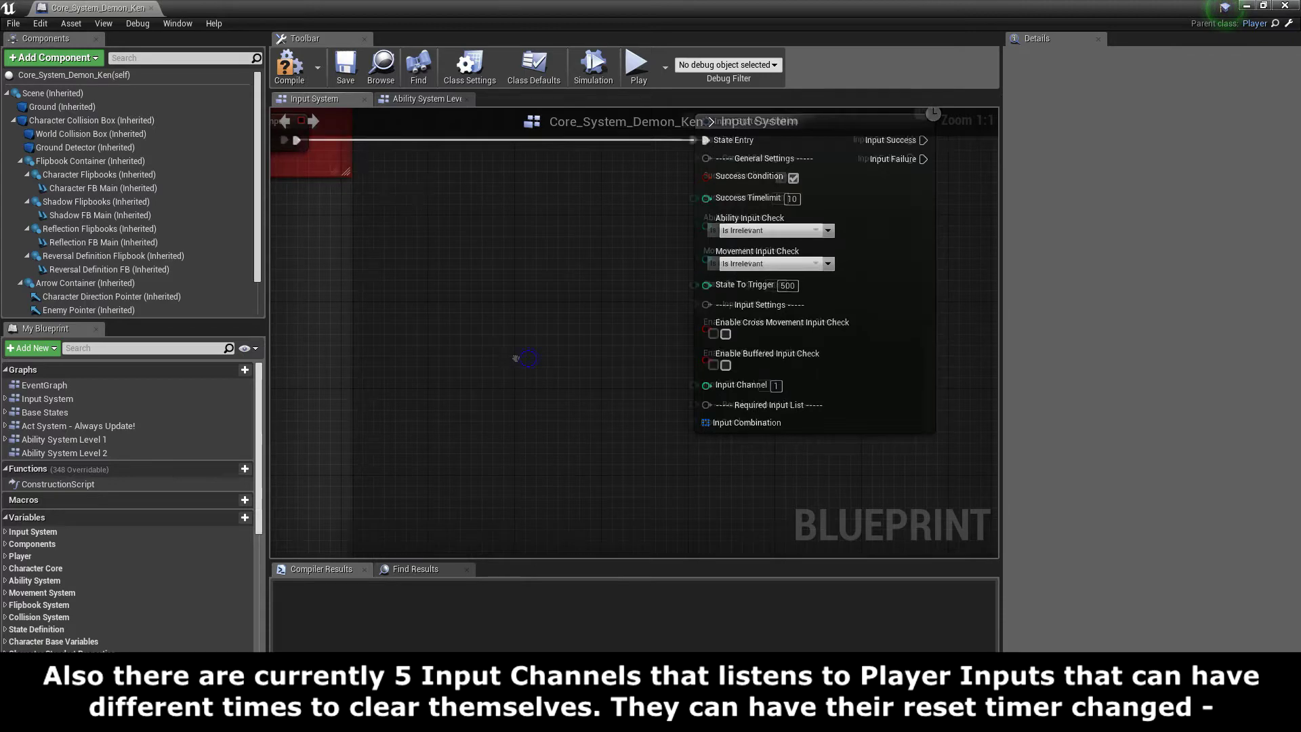
{"action": "right_click_drag", "start_coordinate": [530, 363], "coordinate": [417, 357]}
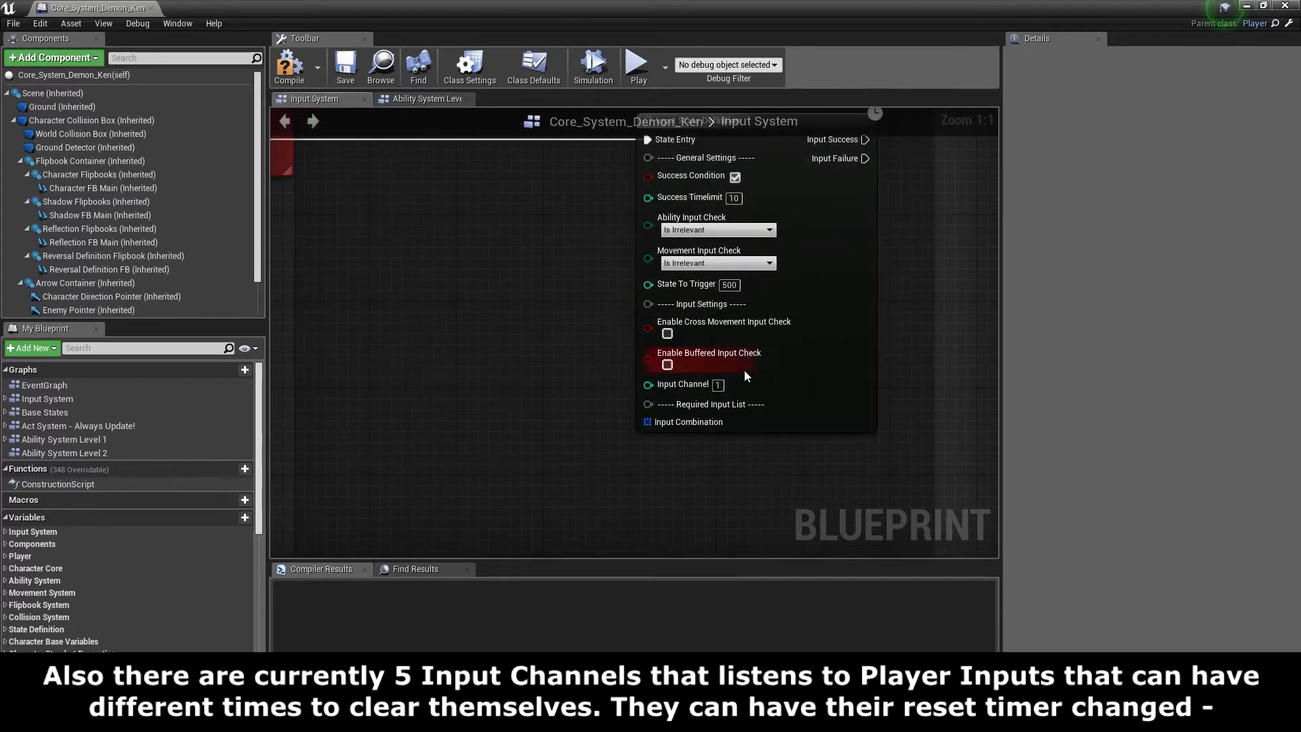
{"action": "right_click_drag", "start_coordinate": [545, 463], "coordinate": [638, 451]}
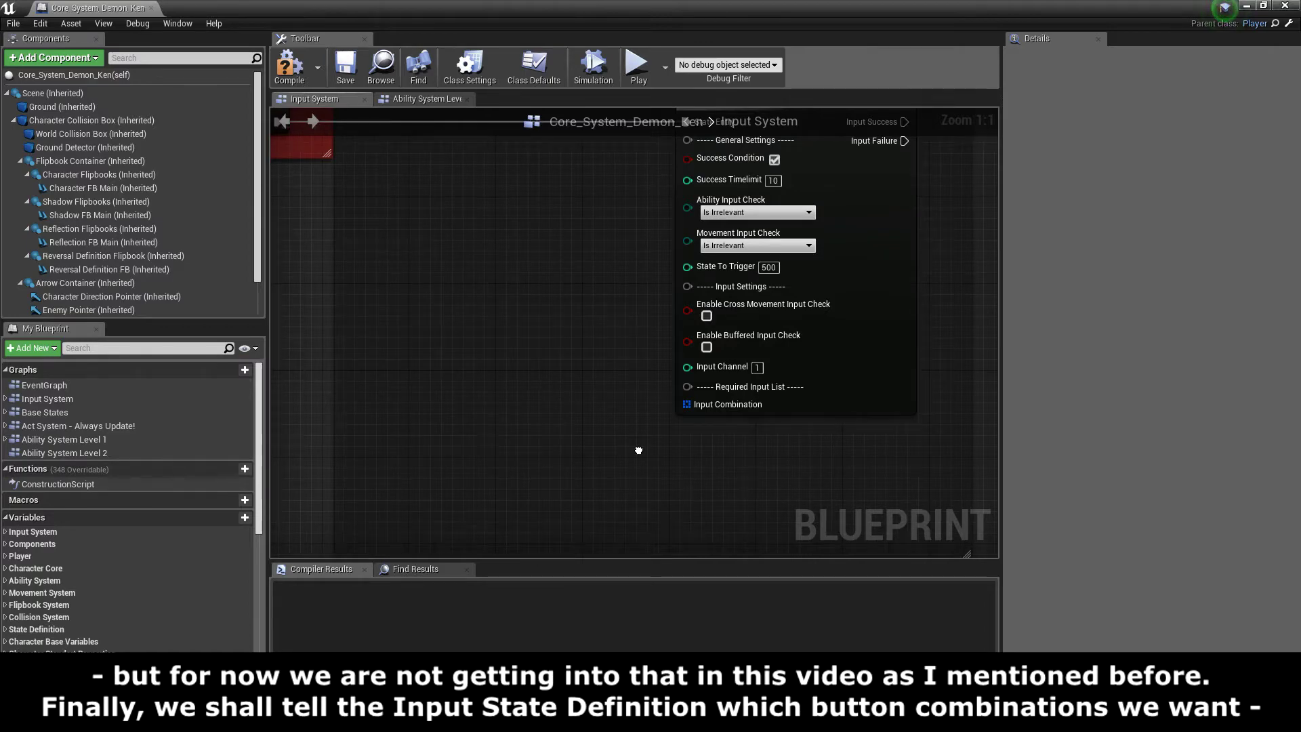
{"action": "right_click_drag", "start_coordinate": [639, 451], "coordinate": [651, 448]}
- Feed a Make Array node into the Input Combination pin
{"action": "left_click_drag", "start_coordinate": [701, 401], "coordinate": [631, 405]}
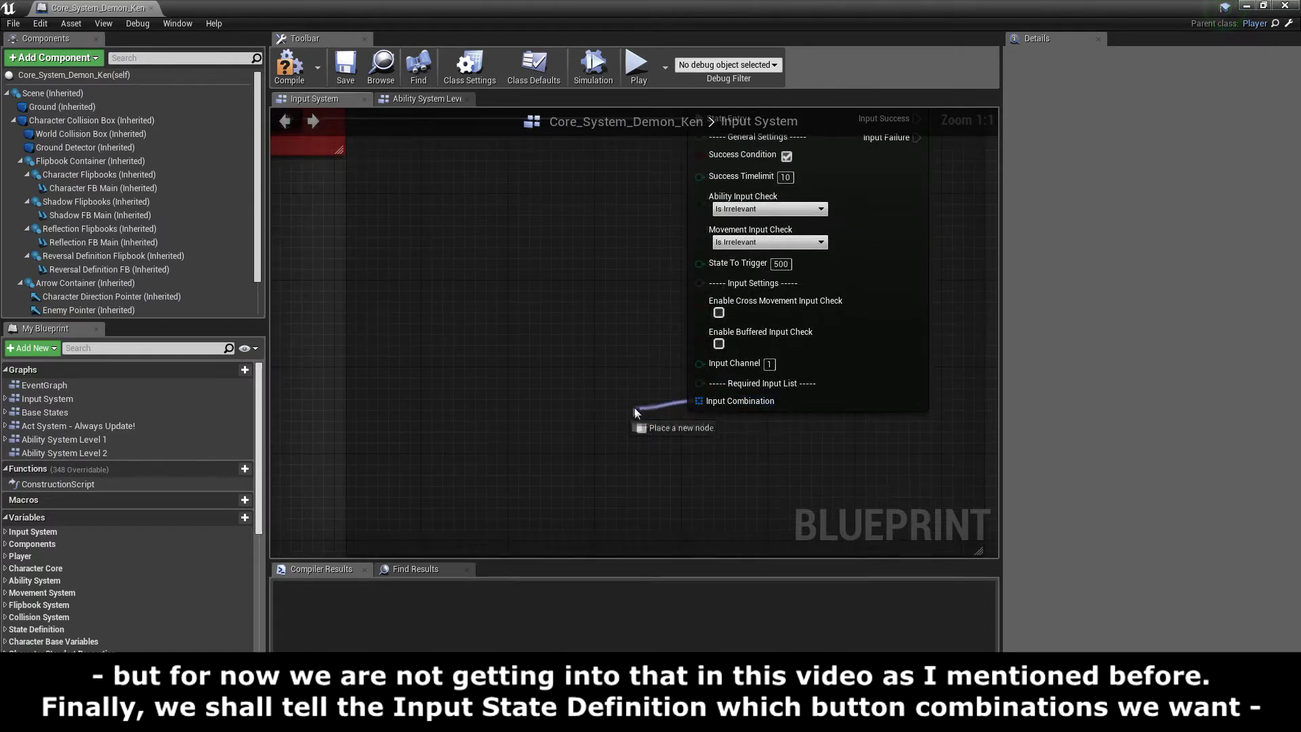
{"action": "type", "text": "make"}
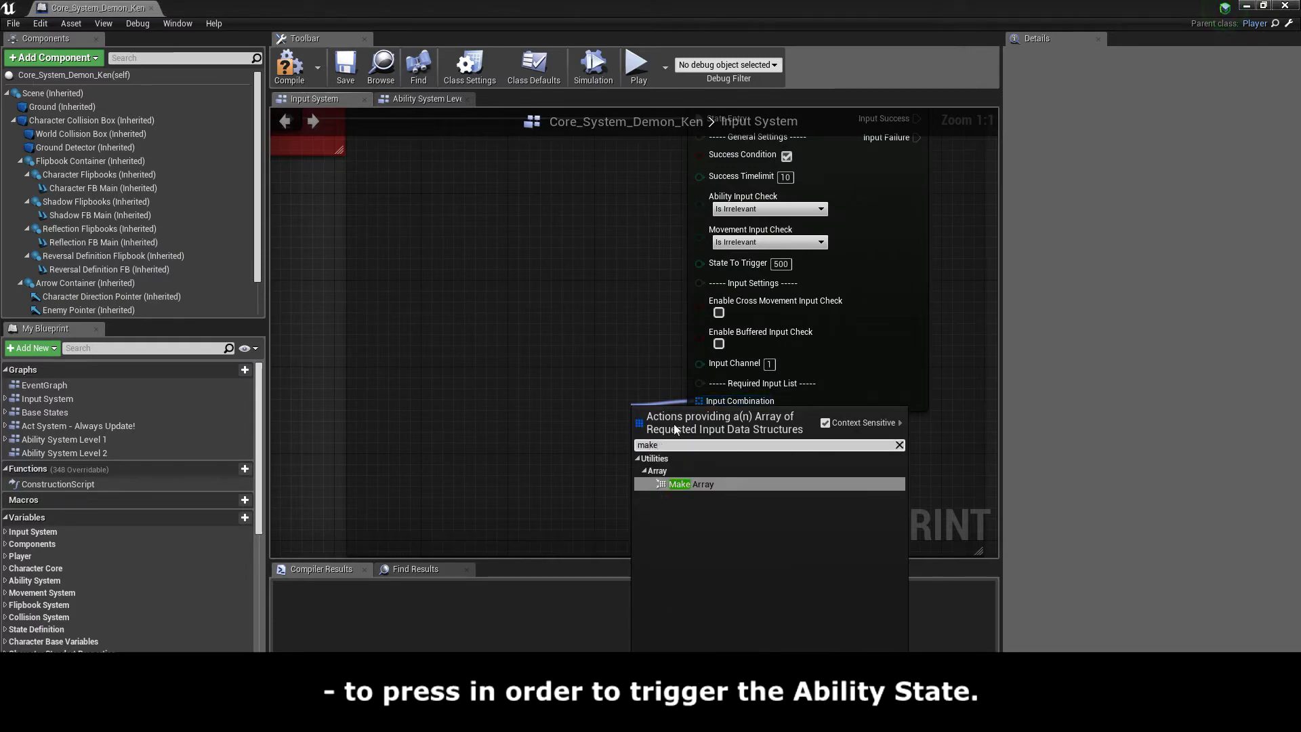
{"action": "left_click", "coordinate": [697, 485]}
{"action": "left_click", "coordinate": [630, 469]}
- Add an Action Input Request - Single Tap node set to Light Punch into the array's first slot
{"action": "left_click_drag", "start_coordinate": [592, 400], "coordinate": [513, 404]}
{"action": "type", "text": "basi"}
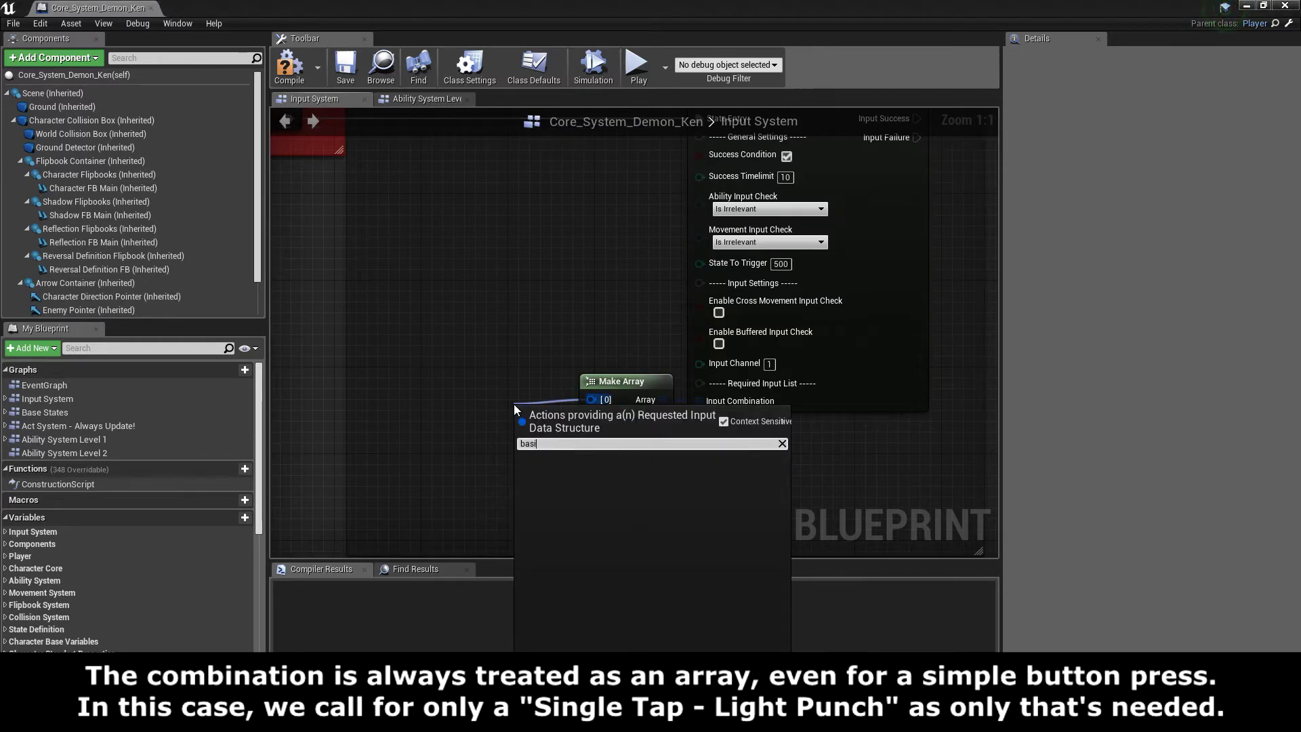
{"action": "key", "text": "BackSpace"}
{"action": "key", "text": "BackSpace"}
{"action": "key", "text": "BackSpace"}
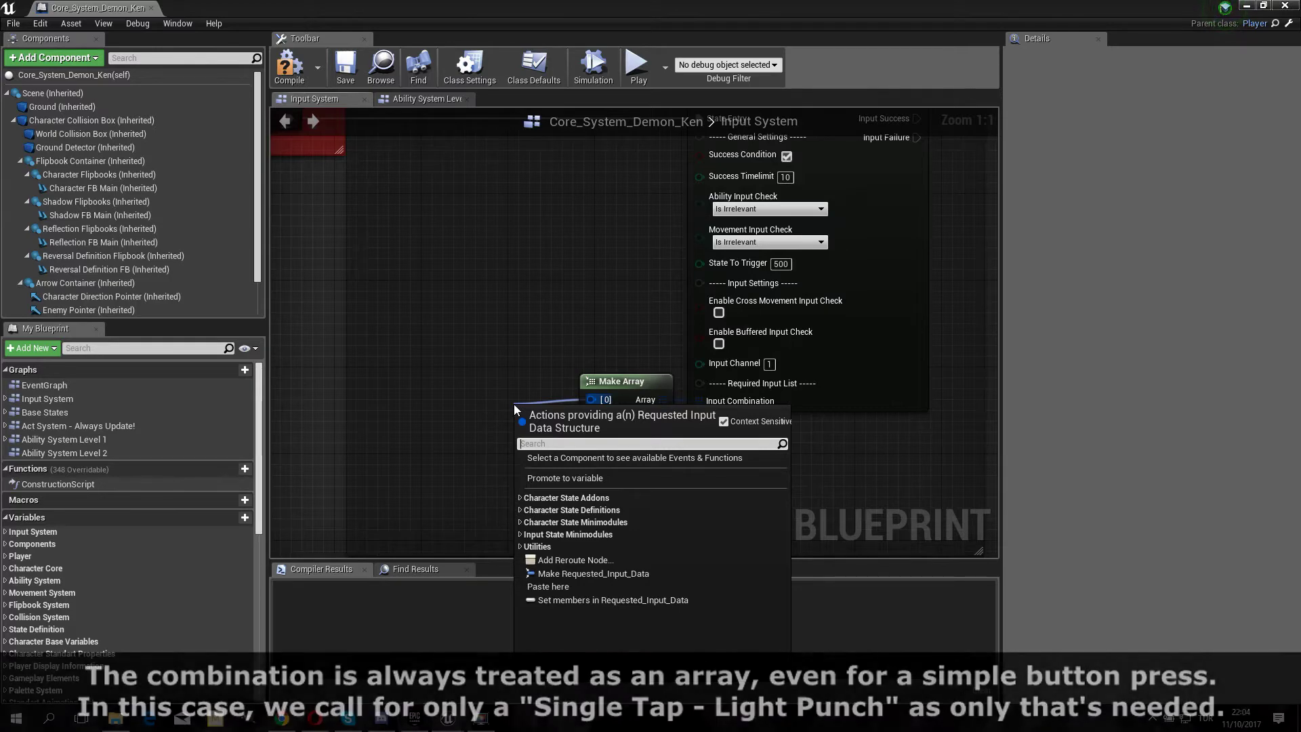
{"action": "type", "text": "single tap"}
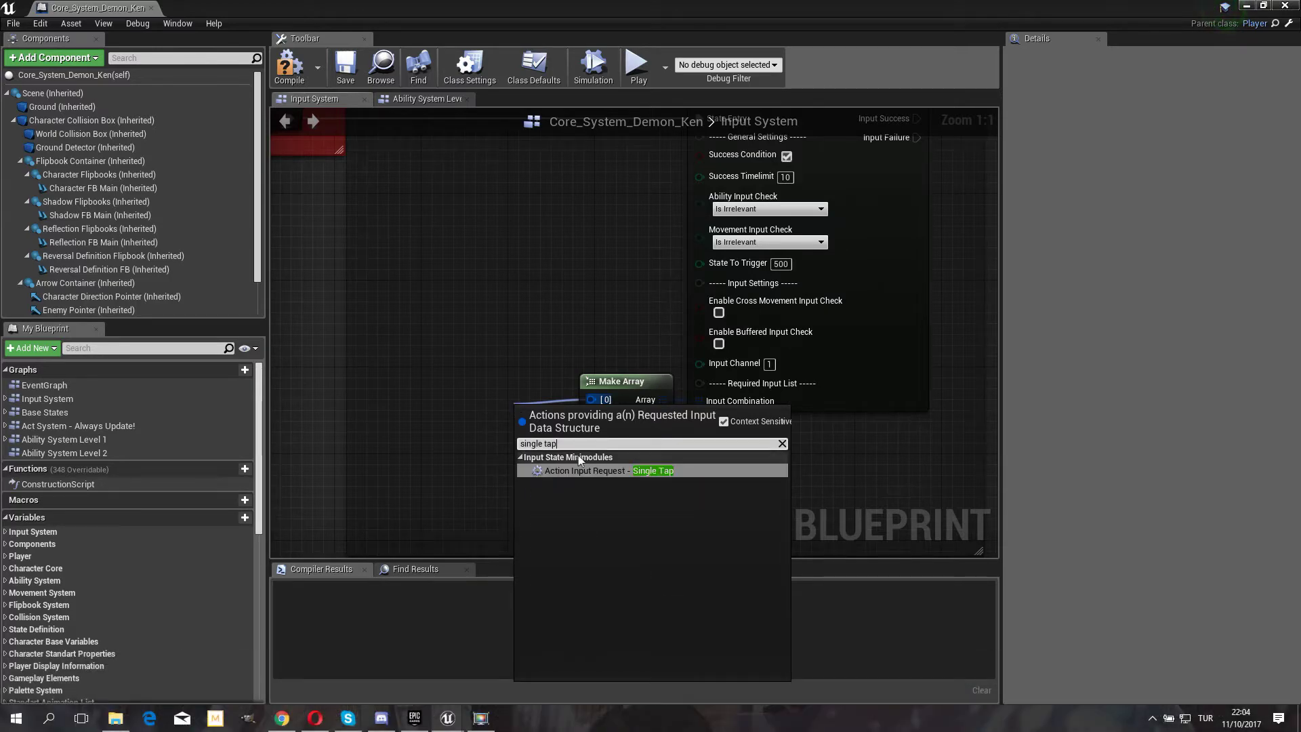
{"action": "left_click", "coordinate": [587, 470]}
{"action": "left_click_drag", "start_coordinate": [533, 406], "coordinate": [349, 393]}
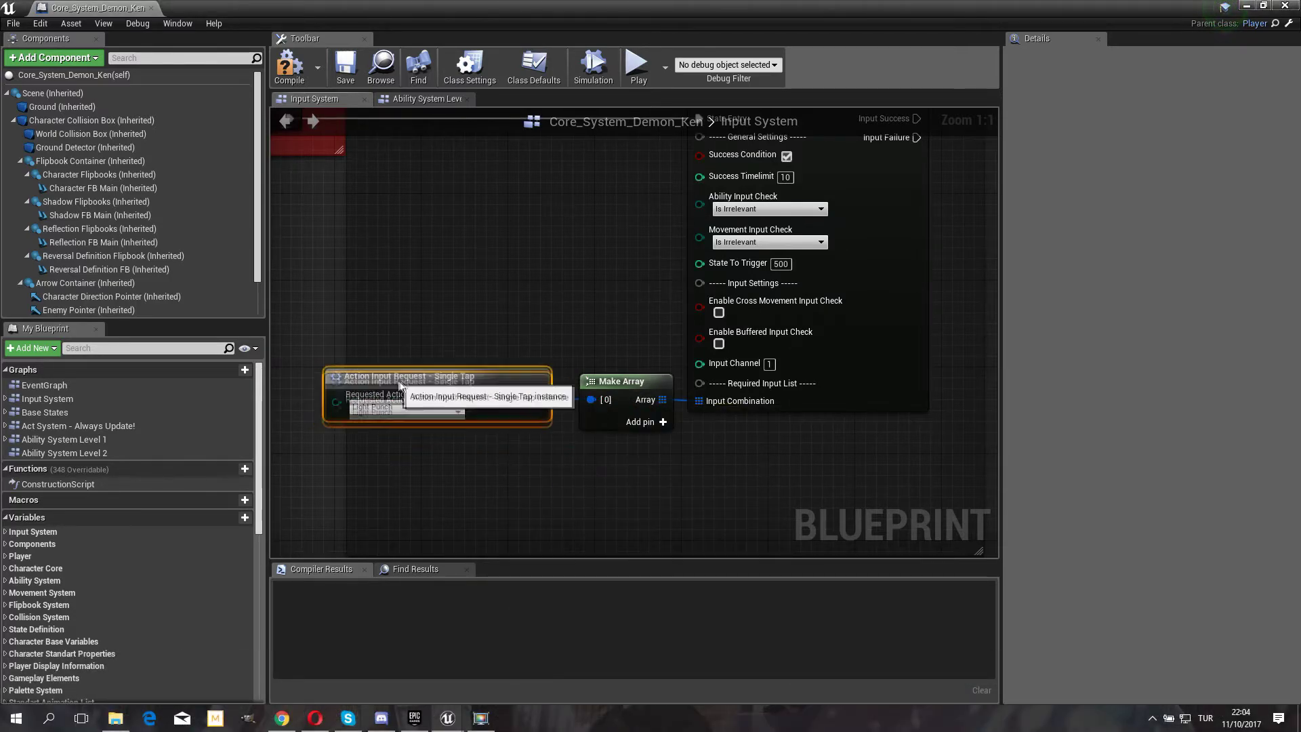
{"action": "left_click_drag", "start_coordinate": [489, 465], "coordinate": [853, 395]}
{"action": "right_click_drag", "start_coordinate": [359, 406], "coordinate": [510, 394]}
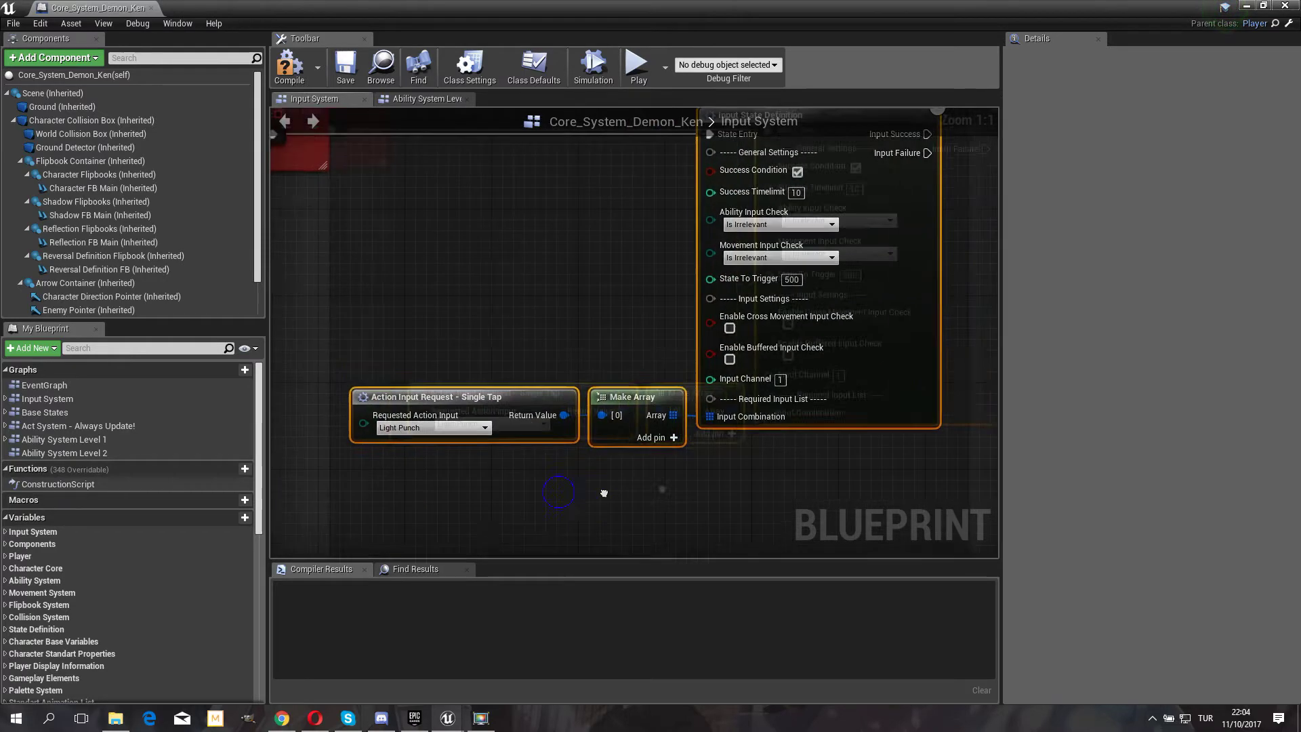
{"action": "left_click", "coordinate": [515, 415]}
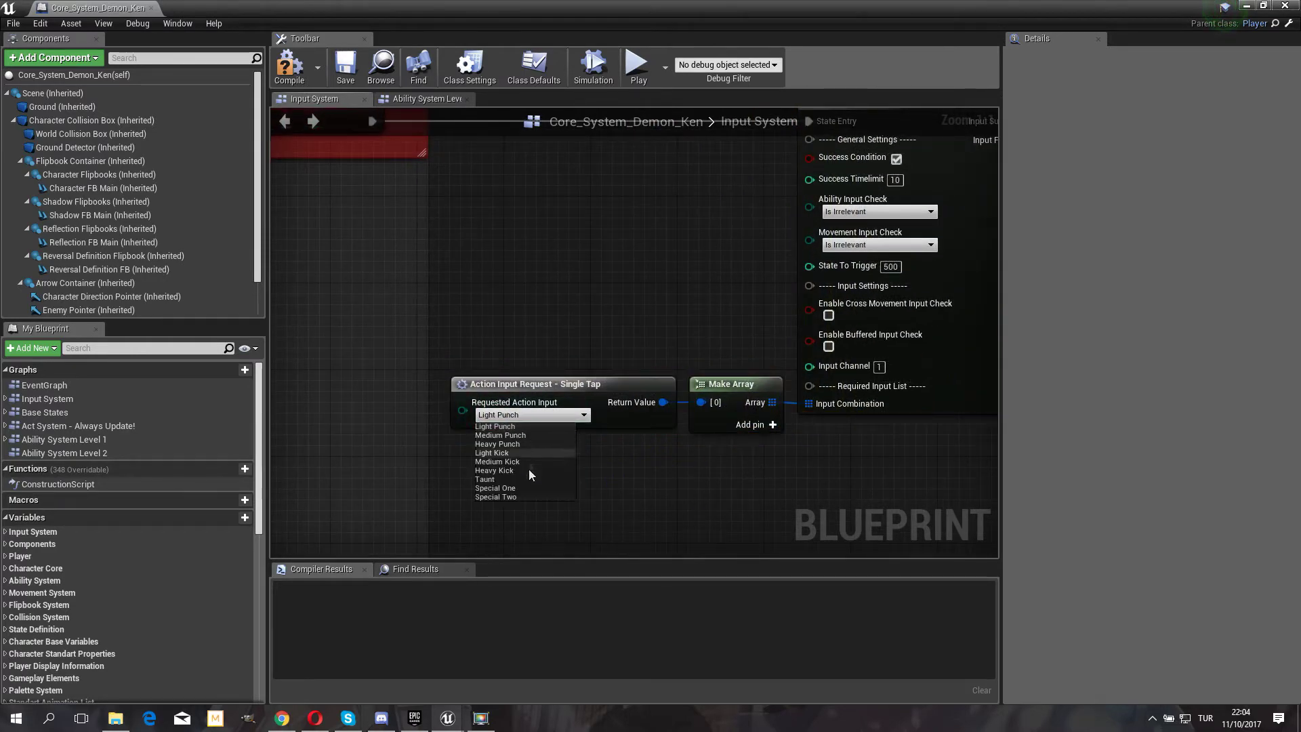
{"action": "left_click", "coordinate": [527, 427]}
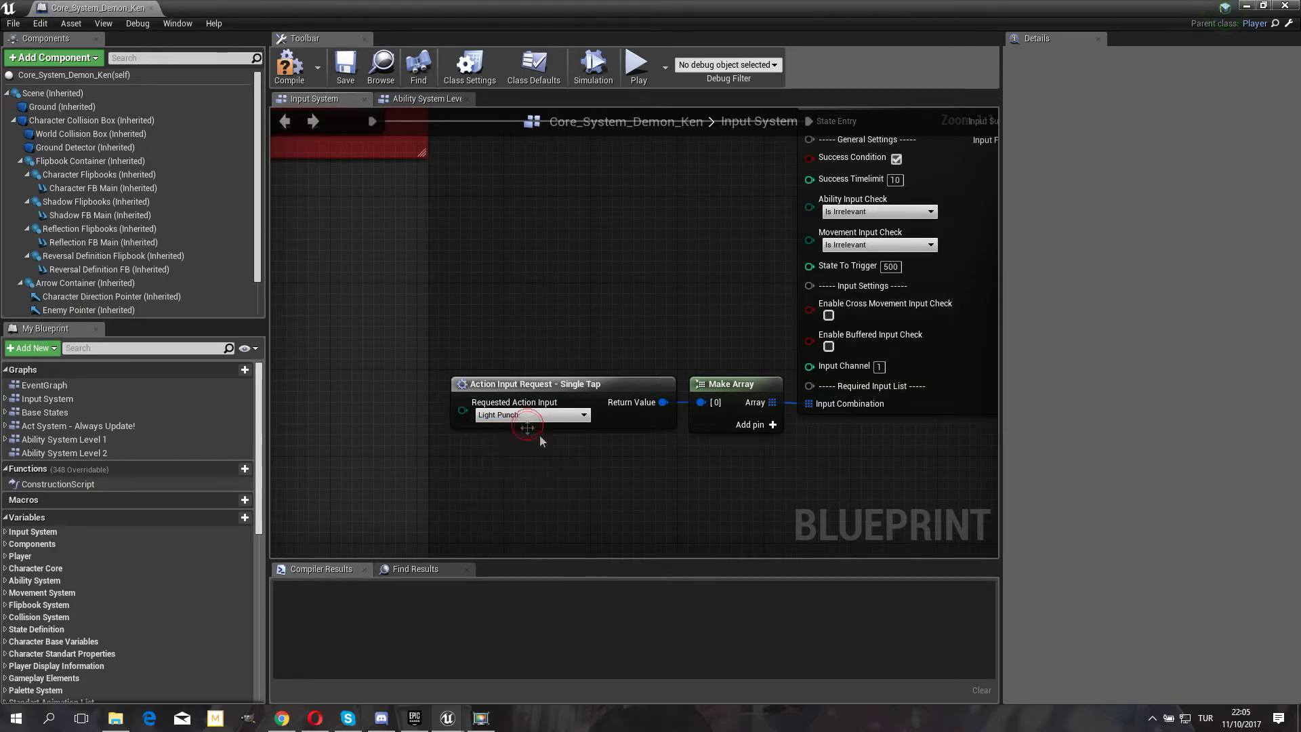
{"action": "right_click_drag", "start_coordinate": [683, 469], "coordinate": [601, 441]}
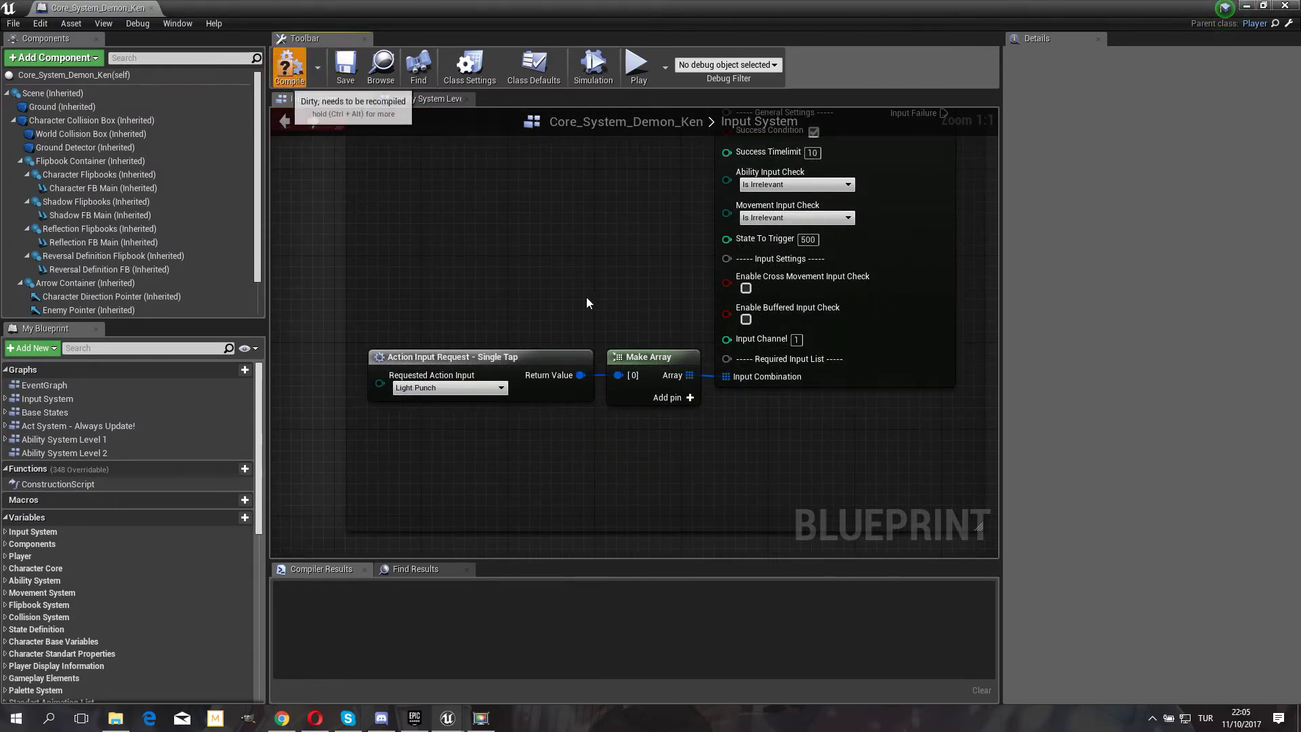
- Compile the blueprint and bring the Input State Definition's success output into view
{"action": "key", "text": "F7"}
{"action": "right_click_drag", "start_coordinate": [599, 281], "coordinate": [350, 427]}
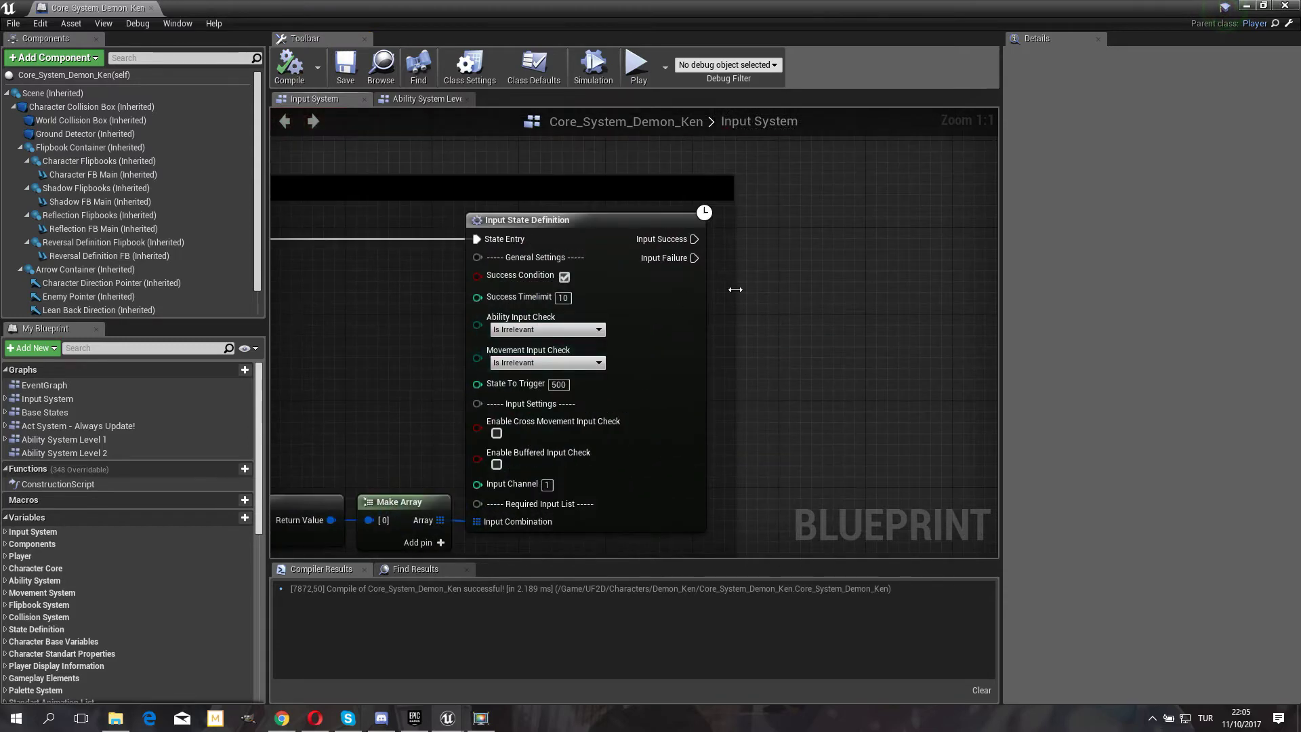
{"action": "right_click_drag", "start_coordinate": [729, 249], "coordinate": [579, 243]}
- Wire Input Success to a Print String node that prints 'Punching yo!'
{"action": "mouse_move", "coordinate": [550, 235]}
{"action": "left_mouse_down"}
{"action": "mouse_move", "coordinate": [625, 233]}
{"action": "mouse_move", "coordinate": [640, 215]}
{"action": "left_mouse_up"}
{"action": "type", "text": "print"}
{"action": "key", "text": "Return"}
{"action": "left_click", "coordinate": [670, 253]}
{"action": "type", "text": "Punching yo!"}
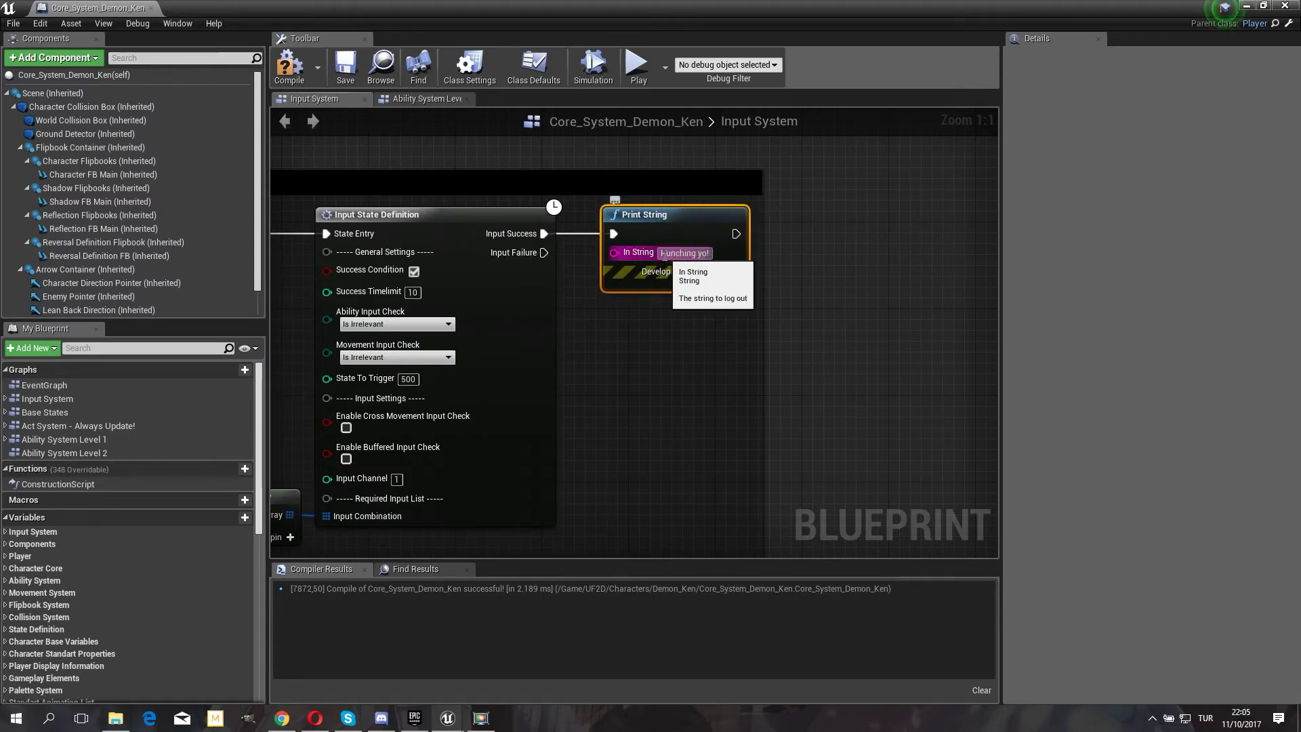
{"action": "key", "text": "Return"}
{"action": "left_click", "coordinate": [611, 351]}
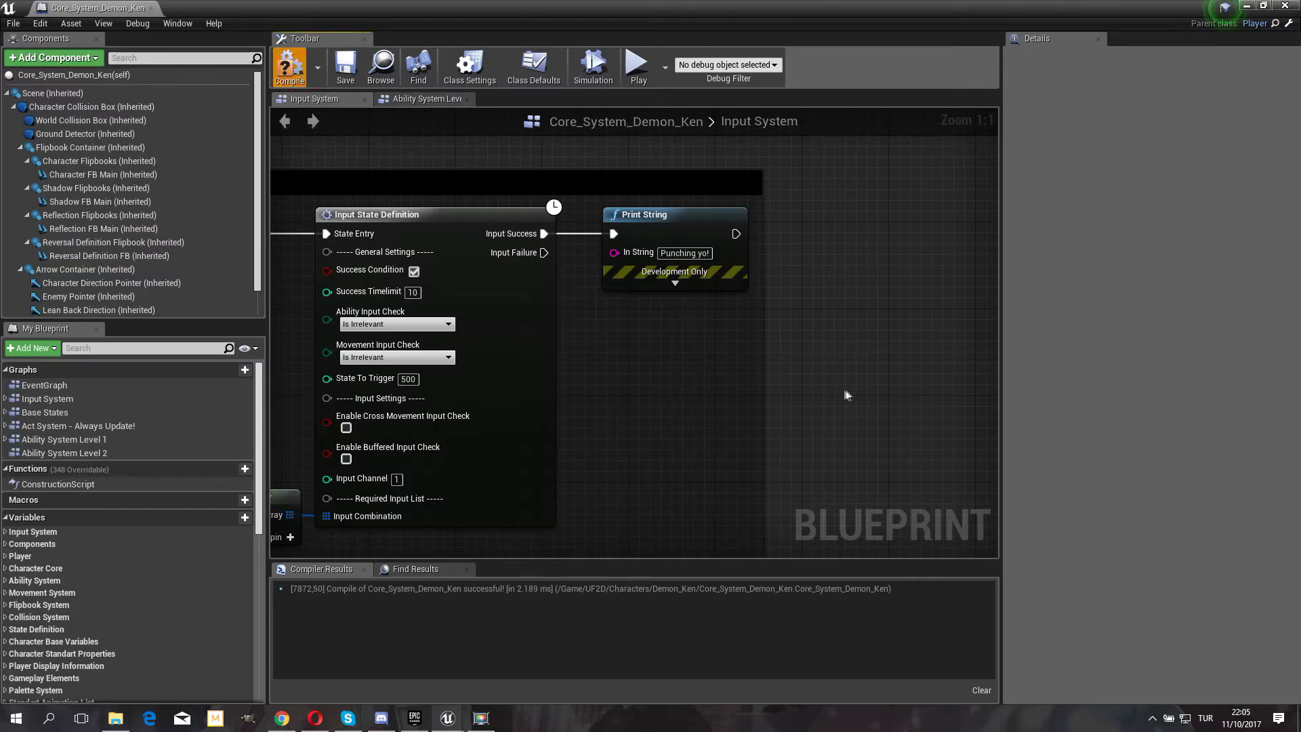
{"action": "double_click", "coordinate": [742, 6]}
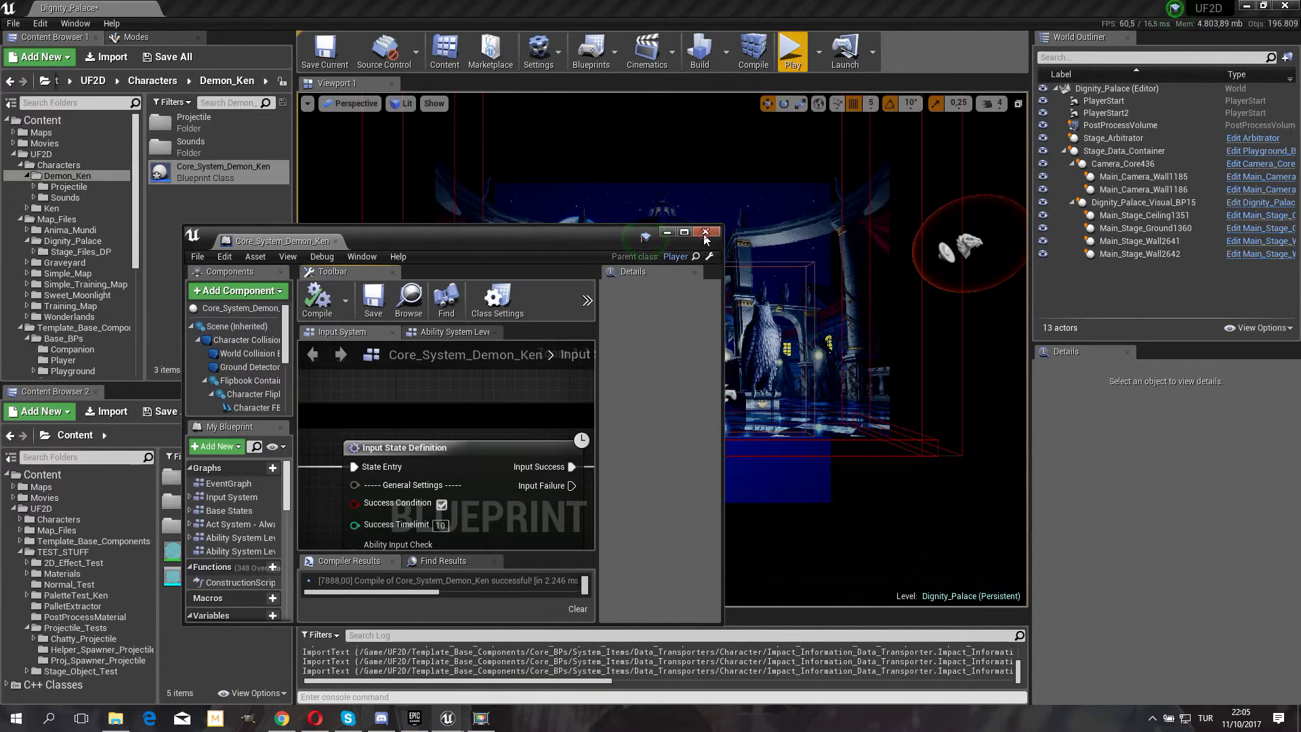
- Playtest the level, throwing light punches to confirm 'Punching yo!' prints
{"action": "left_click", "coordinate": [704, 233]}
{"action": "left_click", "coordinate": [791, 52]}
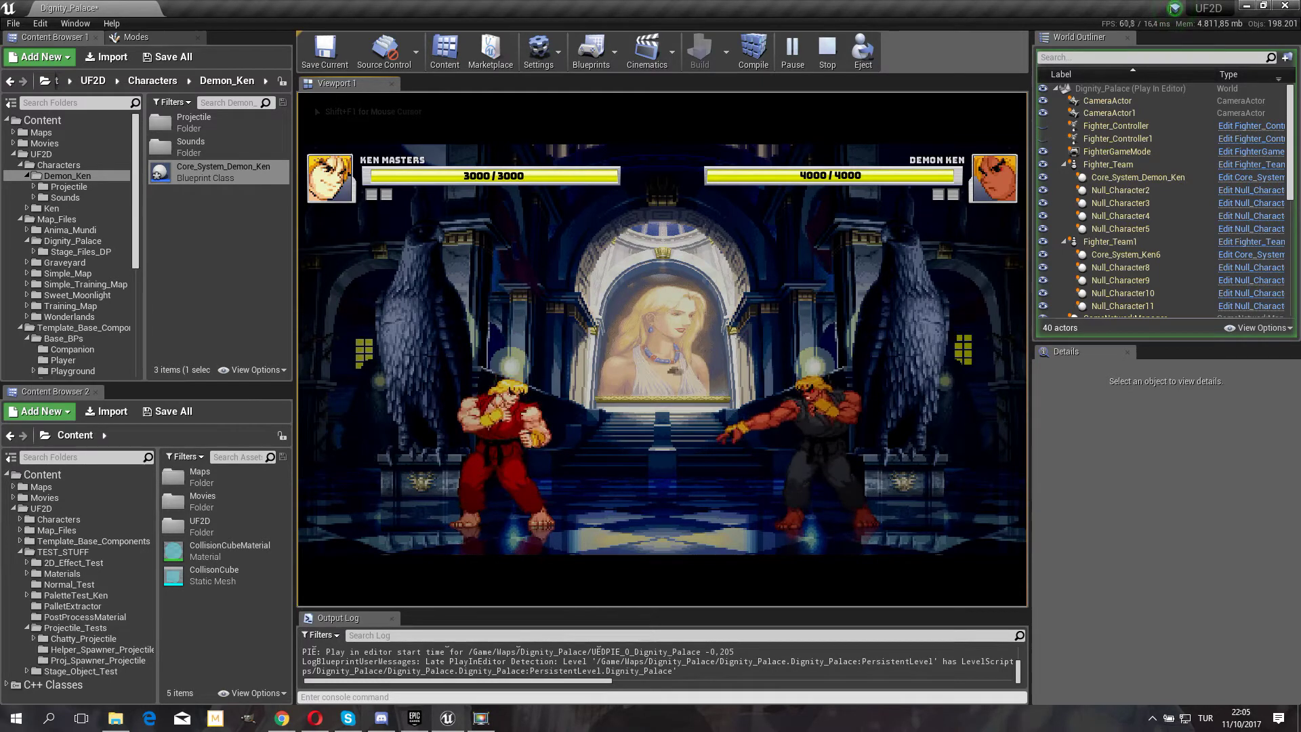
{"action": "key", "text": "j"}
{"action": "key", "text": "j"}
{"action": "key", "text": "j"}
{"action": "key", "text": "j"}
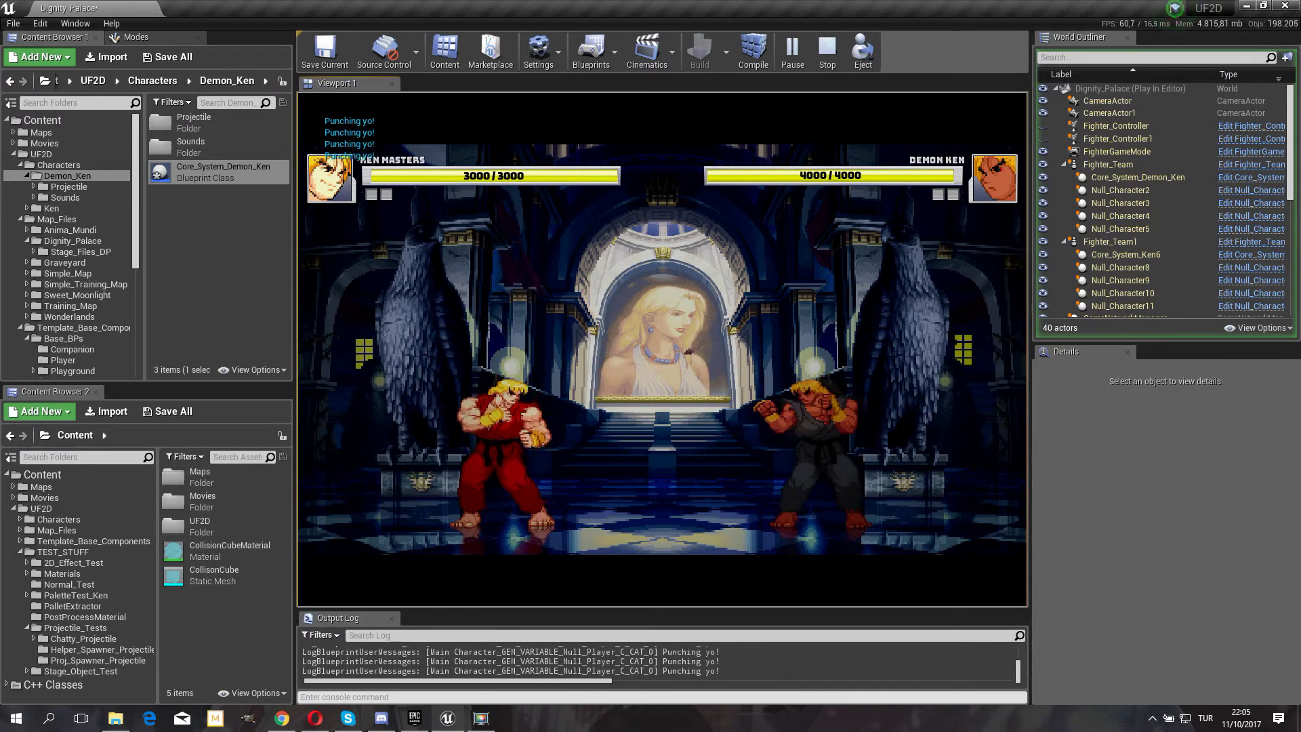
{"action": "key", "text": "shift+F1"}
- Stop play mode and reopen the Core_System_Demon_Ken blueprint
{"action": "left_click", "coordinate": [258, 175]}
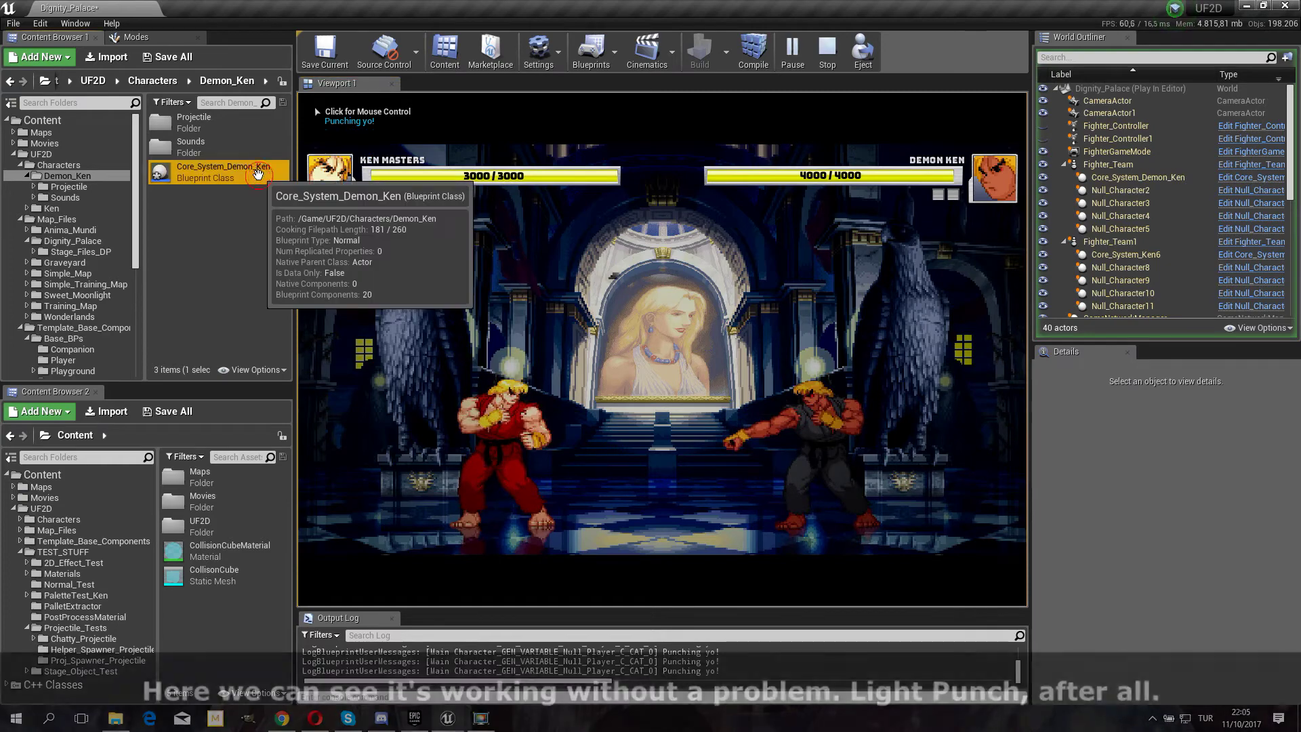
{"action": "double_click", "coordinate": [257, 174]}
{"action": "scroll", "coordinate": [364, 359], "scroll_direction": "down", "scroll_amount": 5}
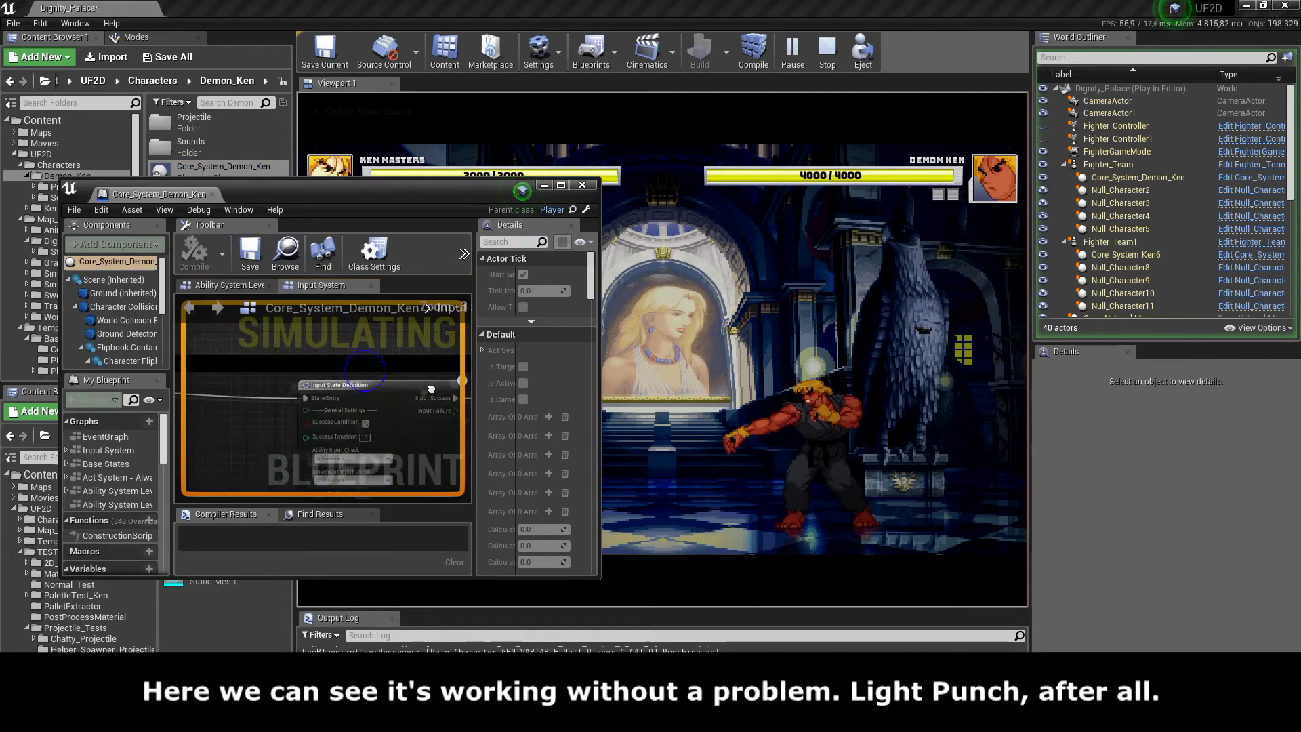
{"action": "left_click", "coordinate": [727, 351]}
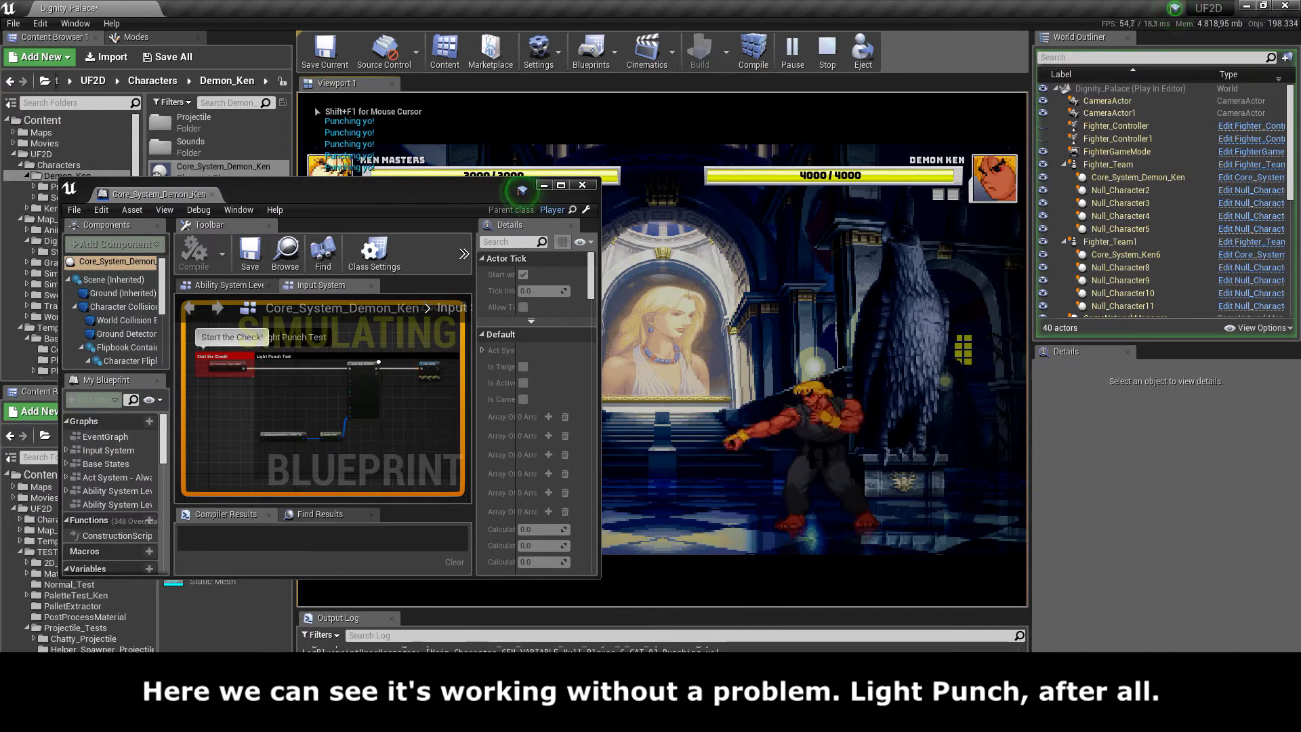
{"action": "key", "text": "shift+F1"}
{"action": "left_click", "coordinate": [827, 50]}
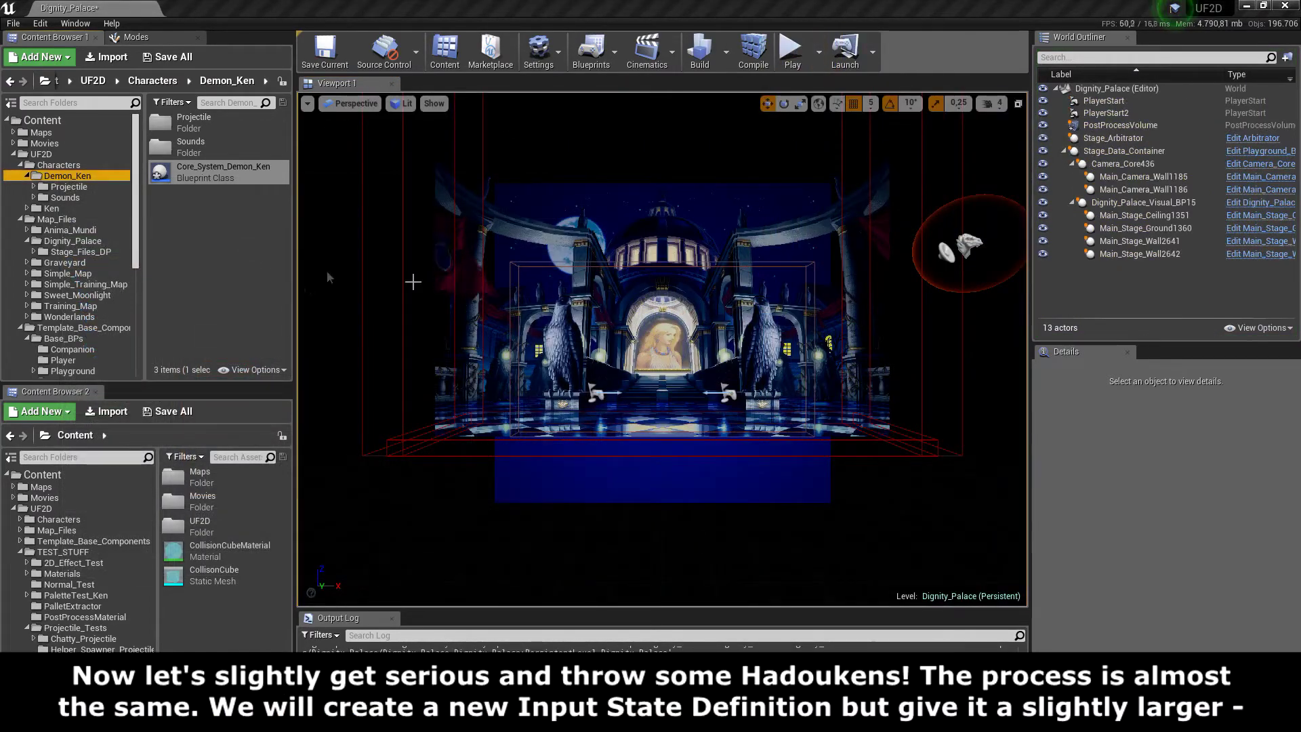
{"action": "double_click", "coordinate": [221, 171]}
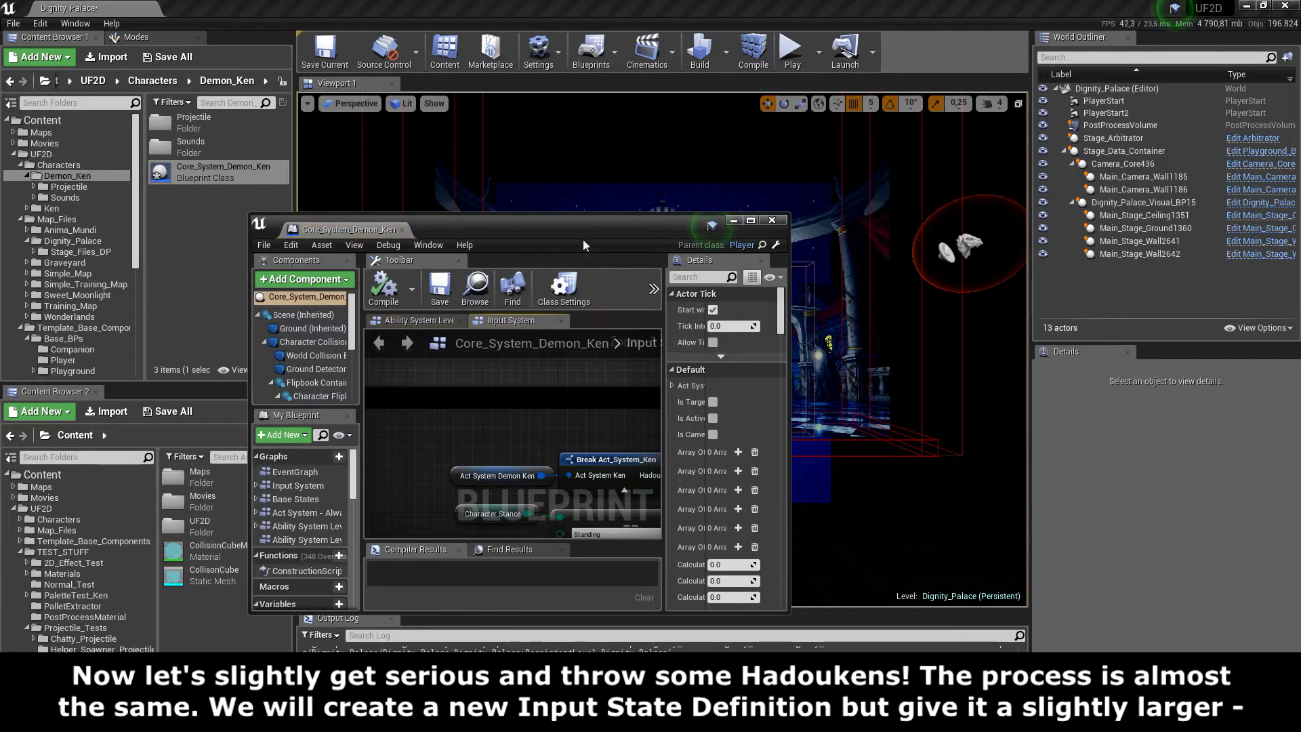
- Delete all the nodes inside the Light Punch Test area
{"action": "scroll", "coordinate": [629, 270], "scroll_direction": "down", "scroll_amount": 5}
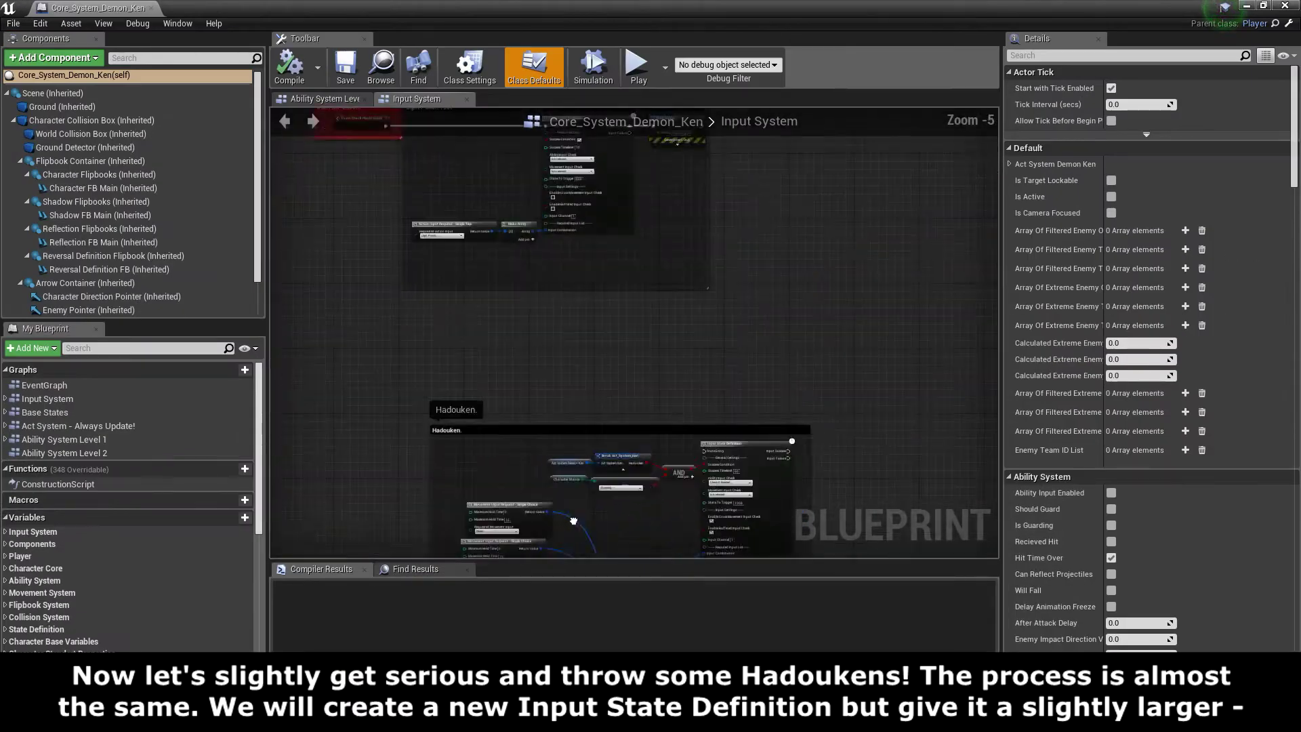
{"action": "scroll", "coordinate": [501, 241], "scroll_direction": "up", "scroll_amount": 1}
{"action": "scroll", "coordinate": [501, 240], "scroll_direction": "up", "scroll_amount": 1}
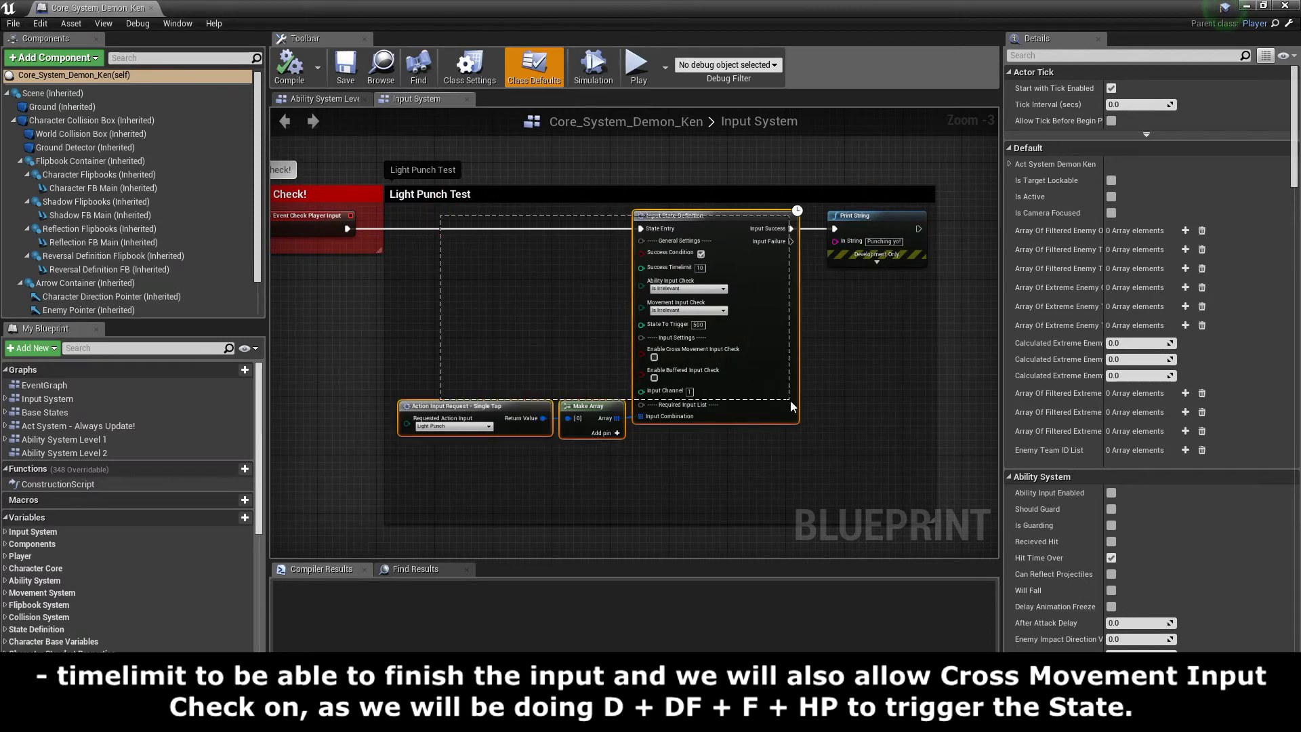
{"action": "left_click_drag", "start_coordinate": [389, 210], "coordinate": [832, 426]}
{"action": "scroll", "coordinate": [508, 261], "scroll_direction": "up", "scroll_amount": 2}
{"action": "key", "text": "Delete"}
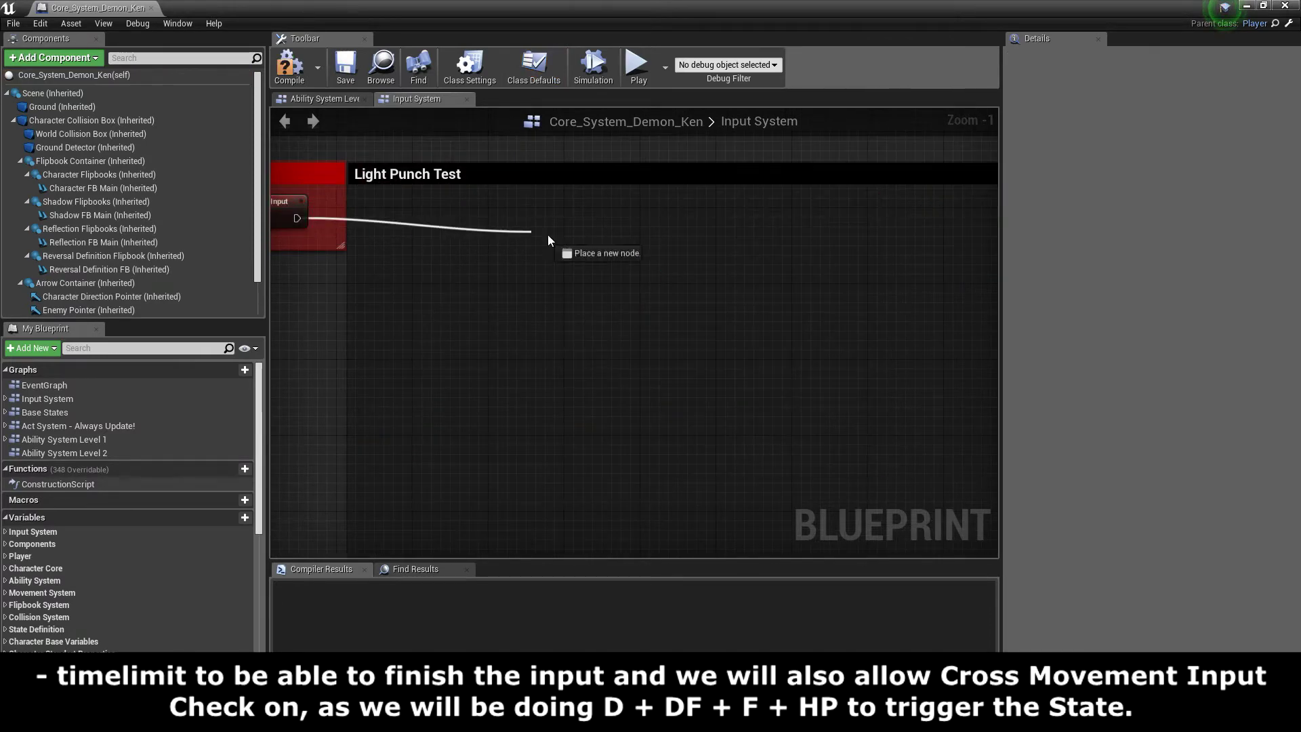
- Wire a fresh Input State Definition node from the check event and move it right
{"action": "left_click_drag", "start_coordinate": [547, 234], "coordinate": [548, 235]}
{"action": "type", "text": "input t"}
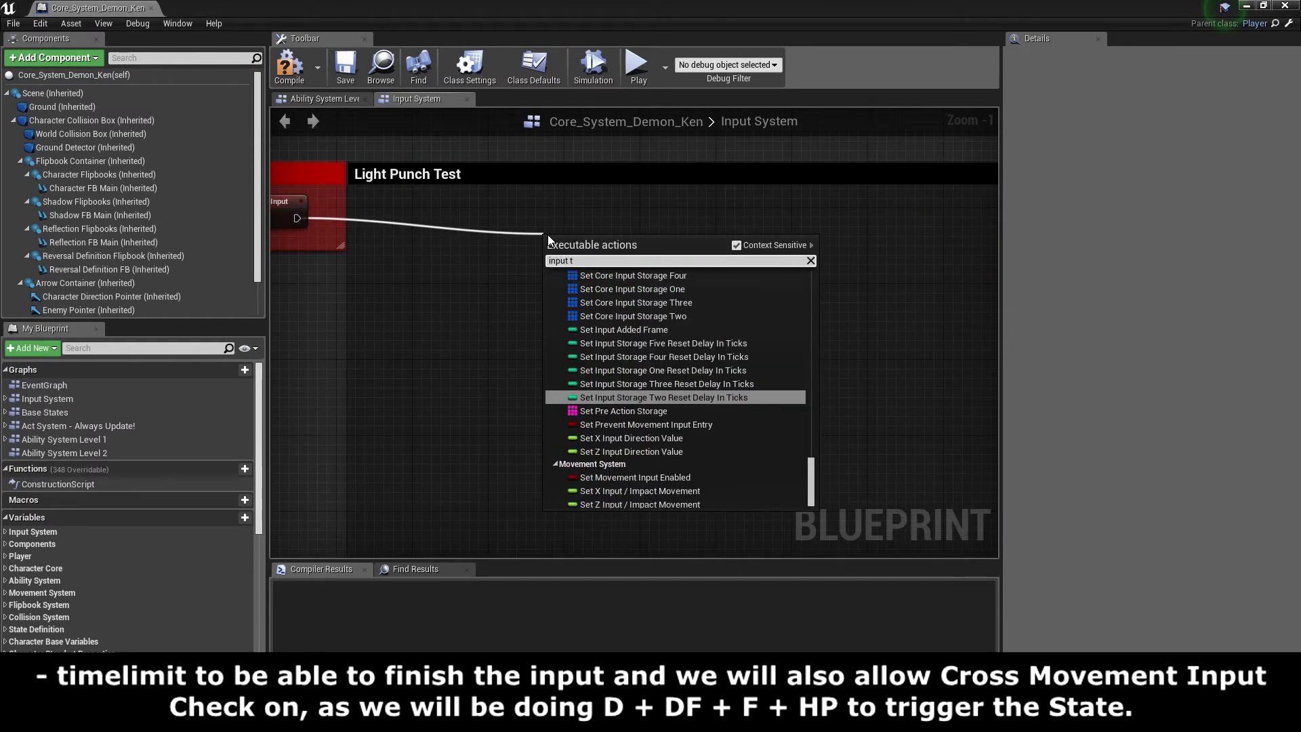
{"action": "type", "text": "ate def"}
{"action": "key", "text": "Return"}
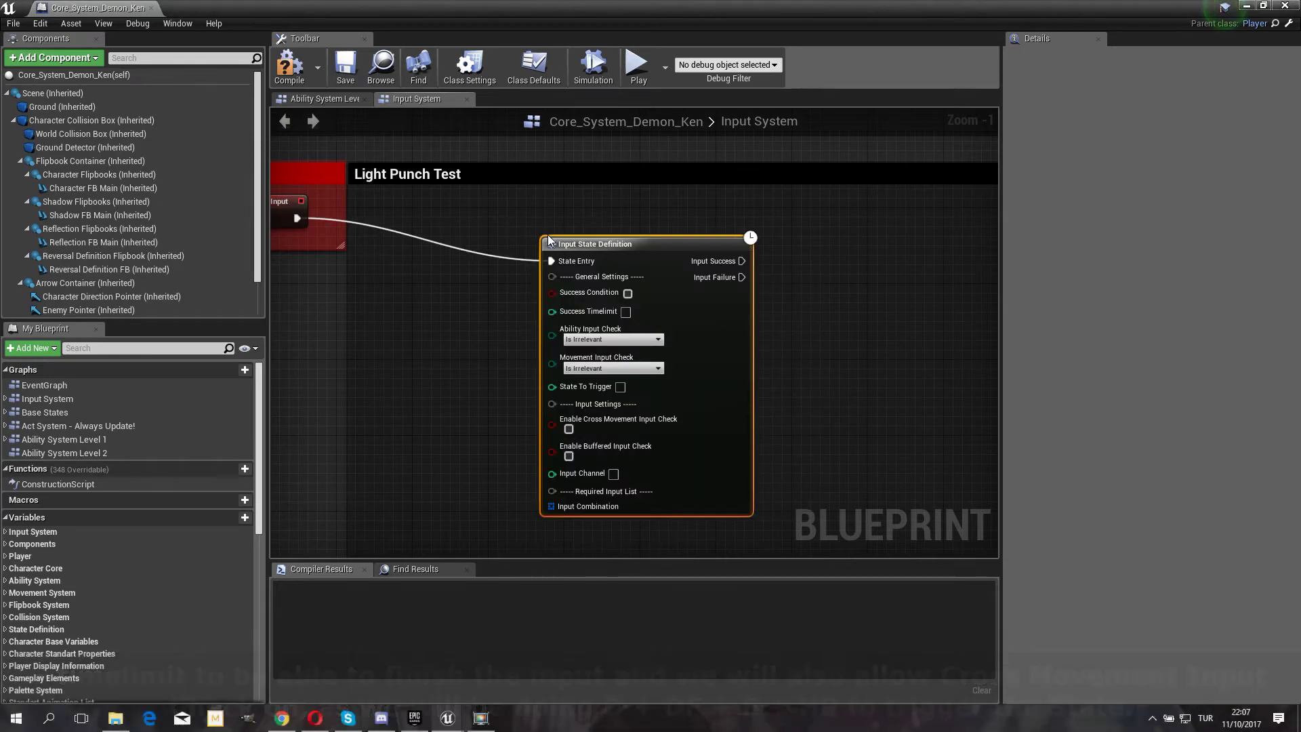
{"action": "left_click_drag", "start_coordinate": [749, 349], "coordinate": [937, 311]}
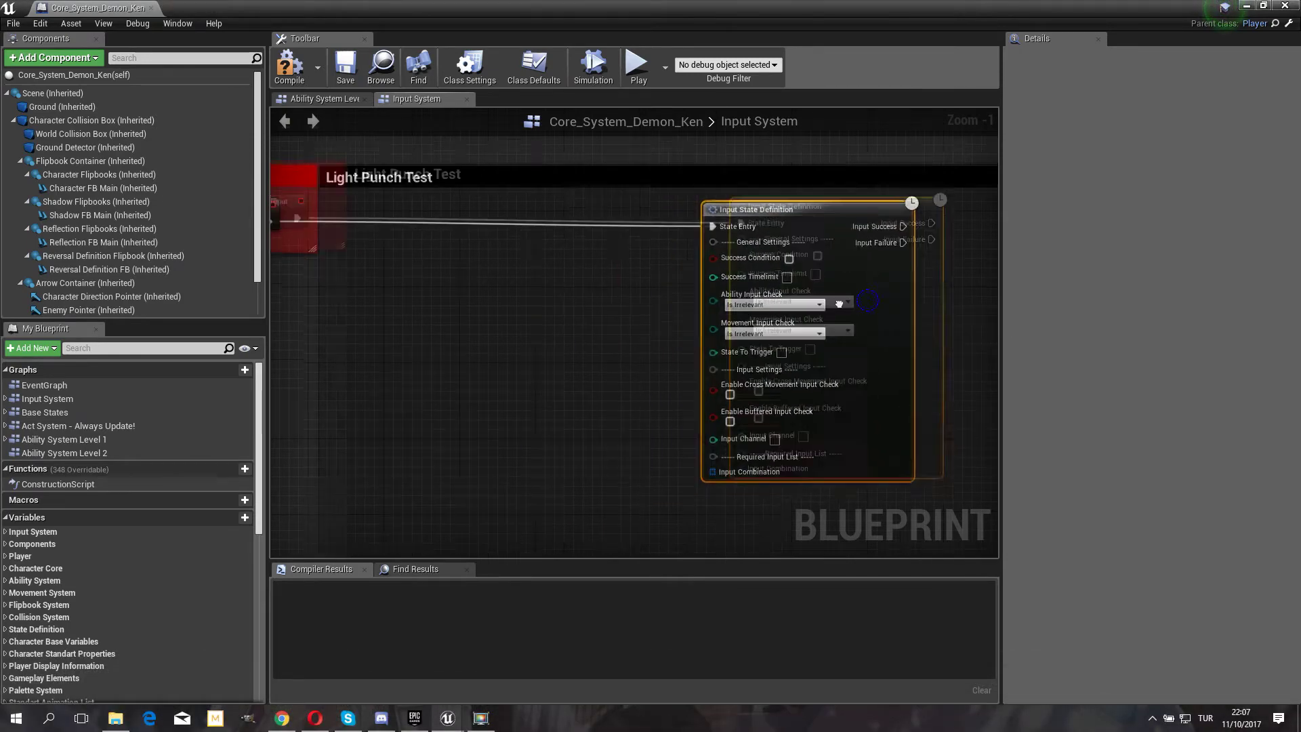
- Tick Success Condition on the new Input State Definition and set Success Timelimit to 30
{"action": "left_click", "coordinate": [610, 312]}
{"action": "right_click_drag", "start_coordinate": [639, 314], "coordinate": [579, 315]}
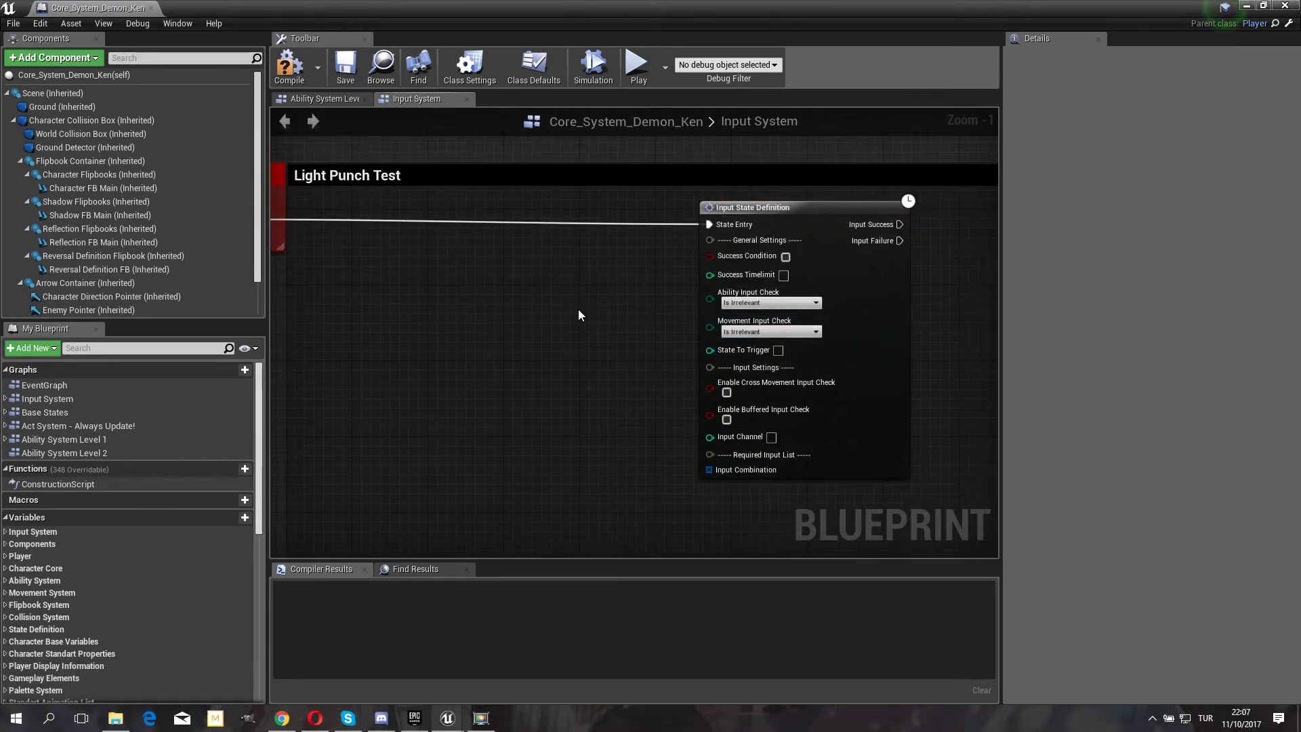
{"action": "left_click", "coordinate": [785, 257]}
{"action": "left_click", "coordinate": [783, 276]}
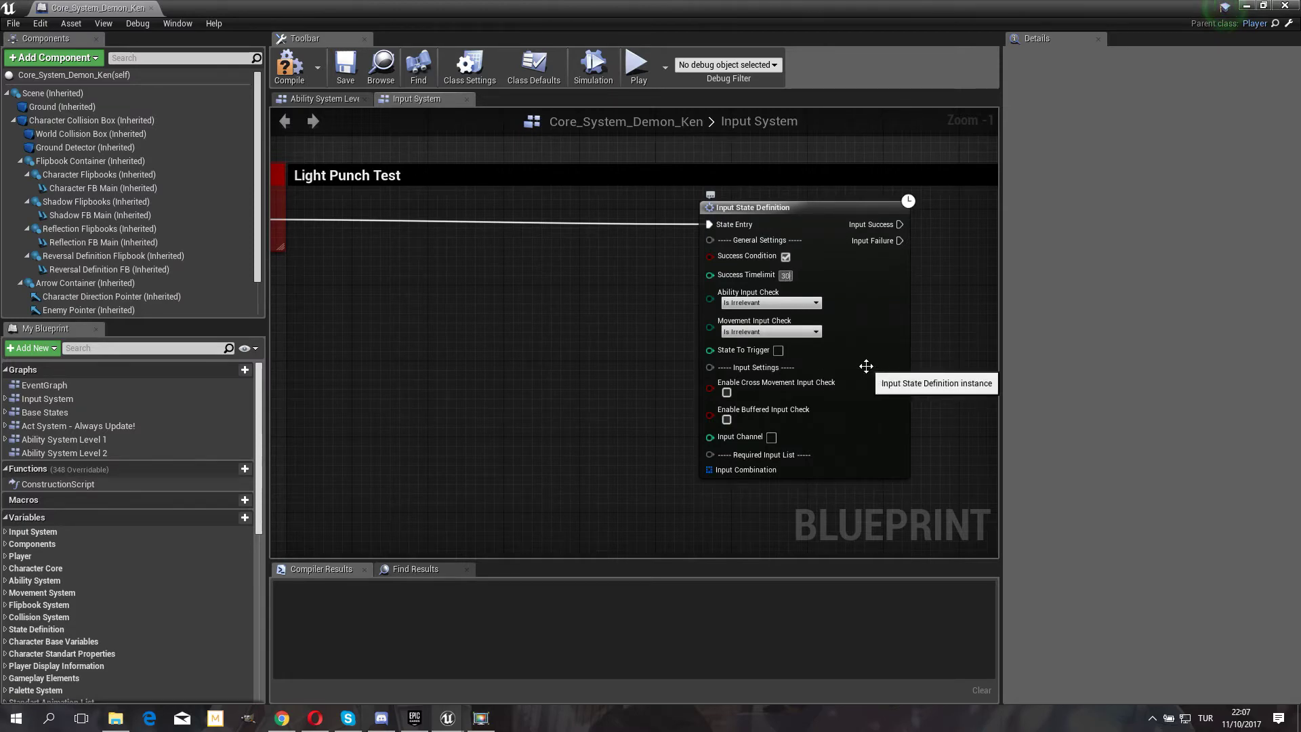
{"action": "left_click", "coordinate": [582, 355]}
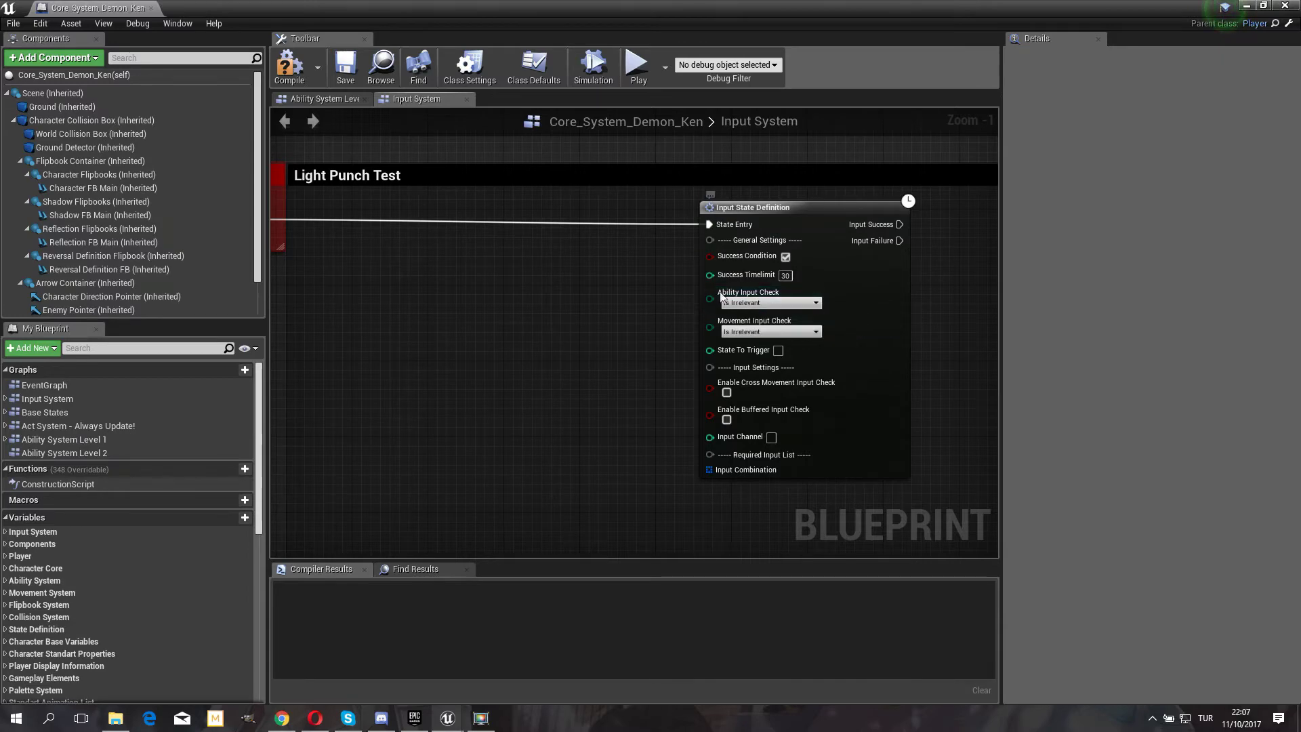
{"action": "scroll", "coordinate": [511, 324], "scroll_direction": "up", "scroll_amount": 1}
{"action": "type", "text": "1000"}
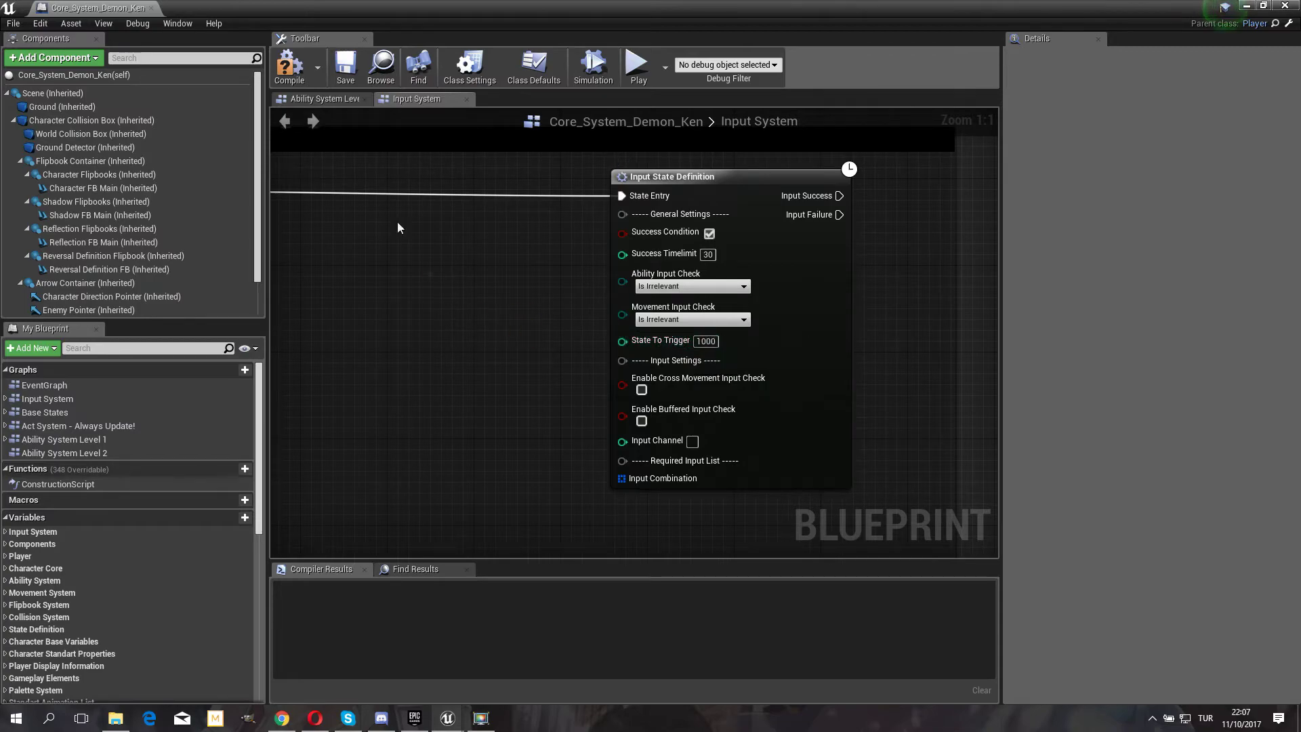
- Consult the Ability System Level 1 graph, then return to the Input System node
{"action": "left_click", "coordinate": [337, 100]}
{"action": "scroll", "coordinate": [521, 222], "scroll_direction": "down", "scroll_amount": 2}
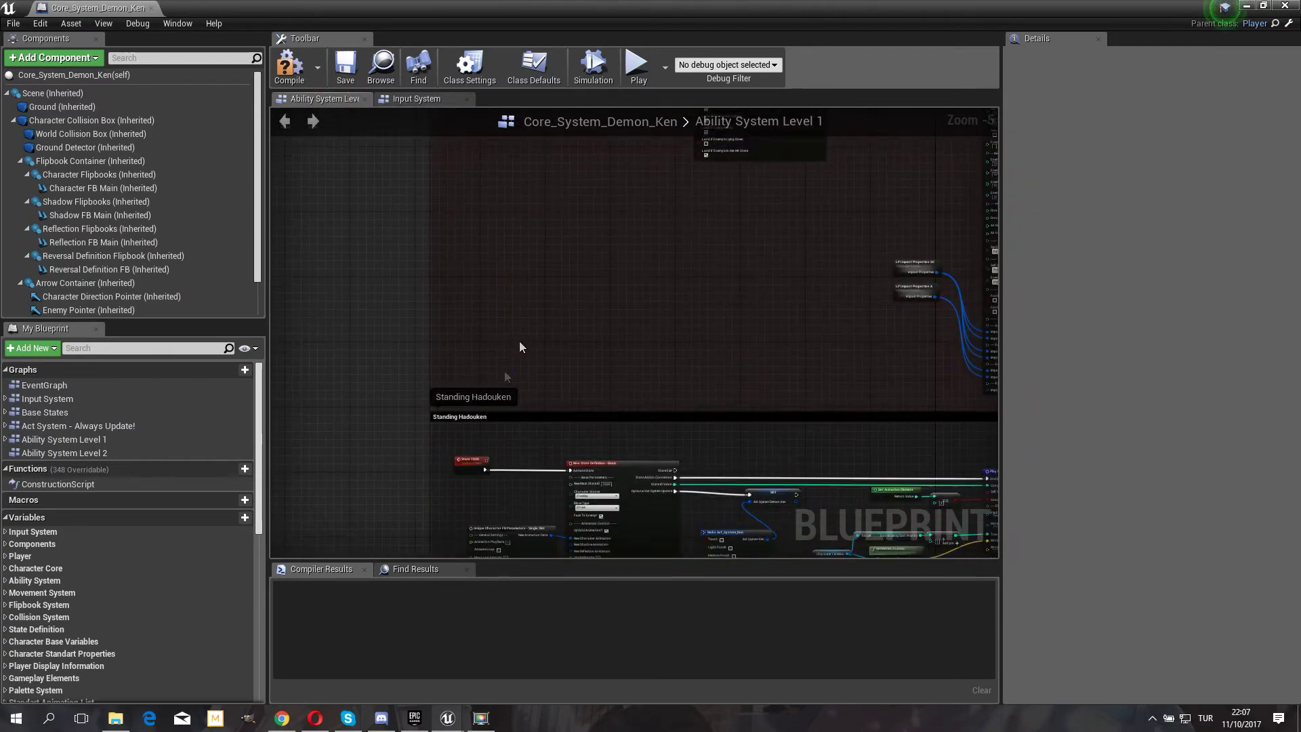
{"action": "scroll", "coordinate": [472, 306], "scroll_direction": "up", "scroll_amount": 2}
{"action": "scroll", "coordinate": [473, 306], "scroll_direction": "up", "scroll_amount": 2}
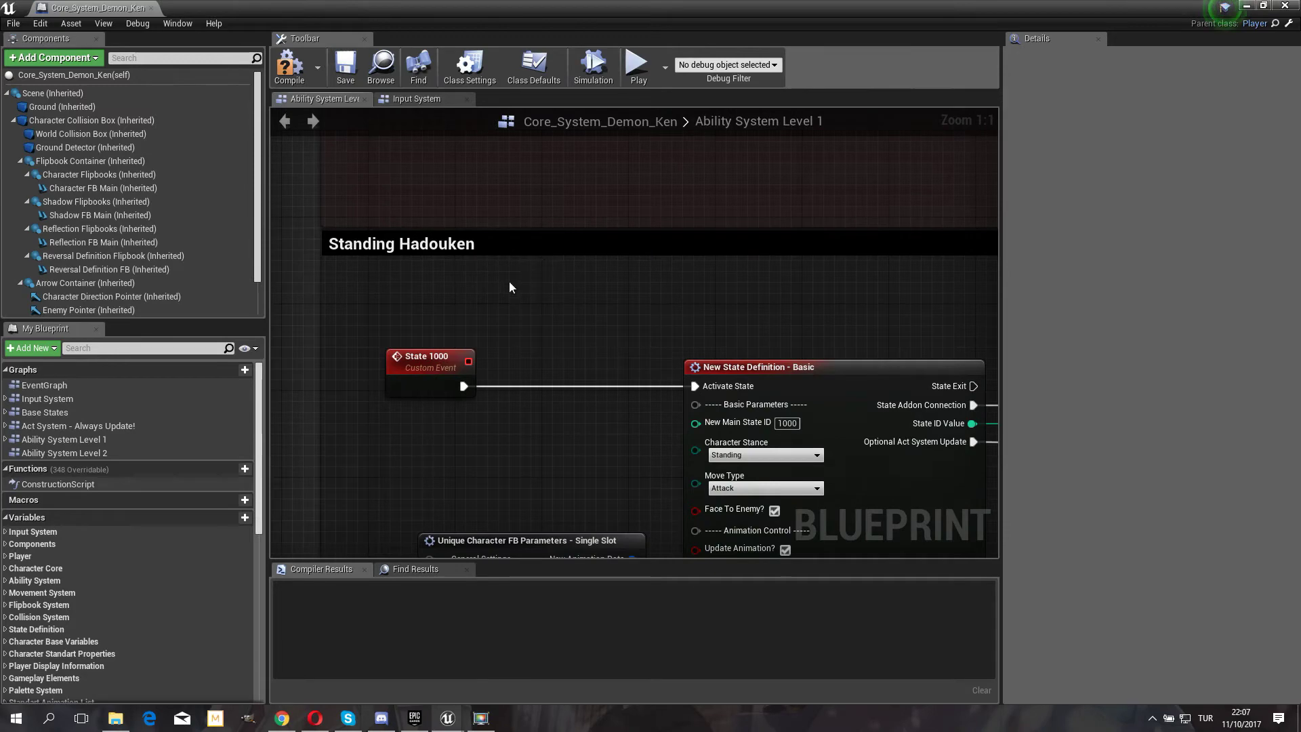
{"action": "left_click", "coordinate": [416, 98]}
{"action": "scroll", "coordinate": [580, 267], "scroll_direction": "down", "scroll_amount": 3}
{"action": "scroll", "coordinate": [612, 316], "scroll_direction": "up", "scroll_amount": 1}
{"action": "mouse_move", "coordinate": [613, 315]}
{"action": "right_mouse_down"}
{"action": "mouse_move", "coordinate": [636, 303]}
{"action": "mouse_move", "coordinate": [643, 314]}
{"action": "right_mouse_up"}
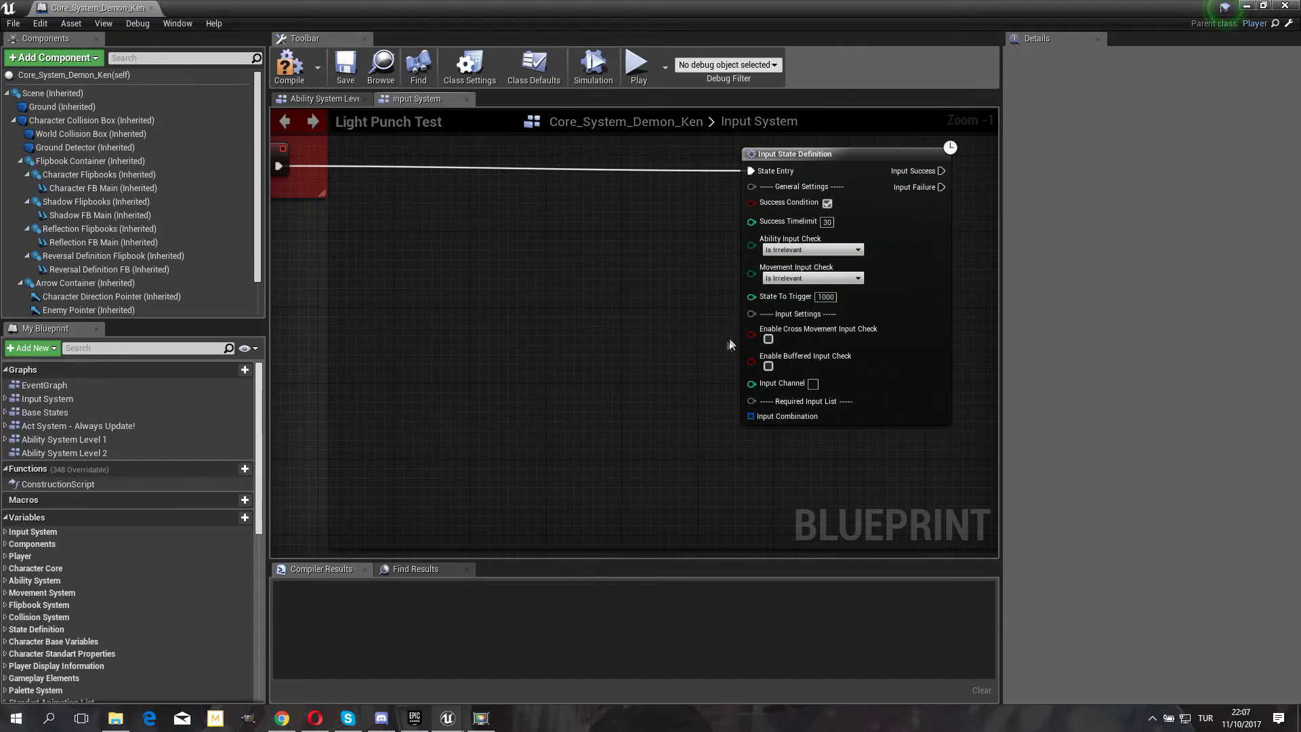
- Enable cross-movement and buffered input checks, then drag out Input Combination's node choices
{"action": "left_click", "coordinate": [768, 339]}
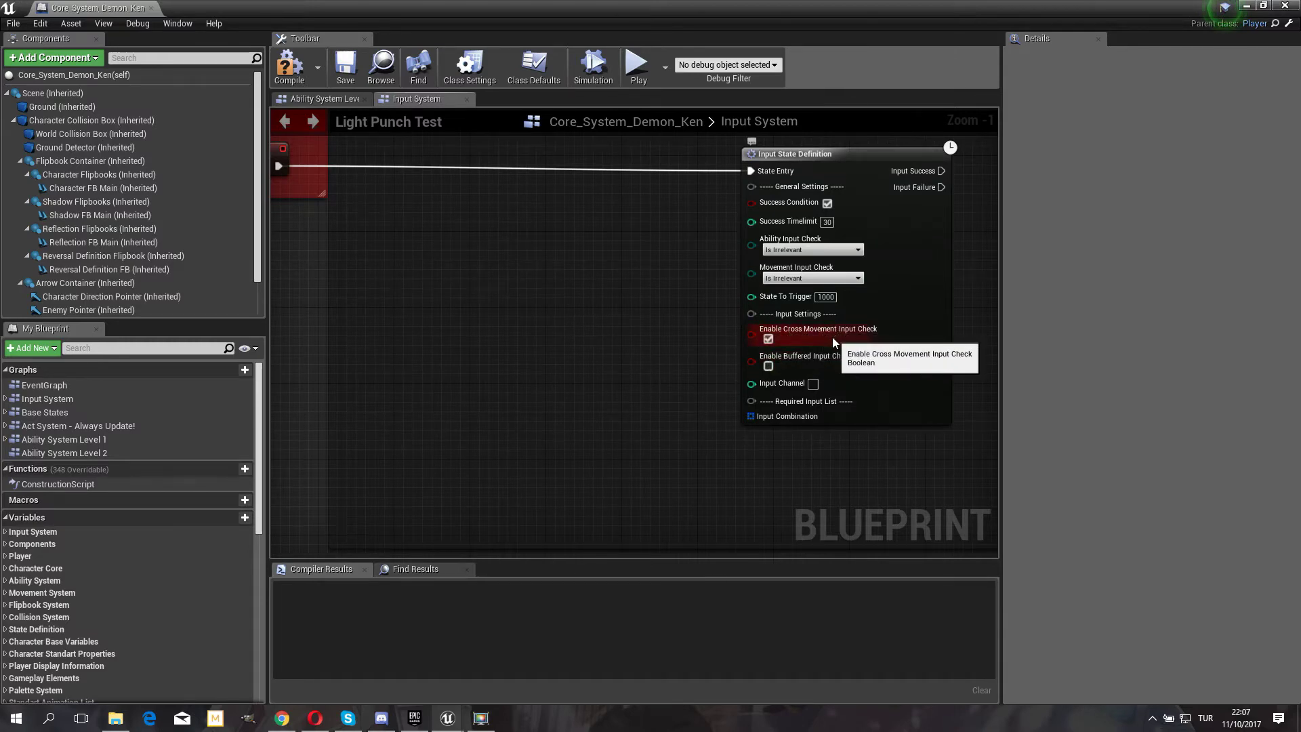
{"action": "right_click_drag", "start_coordinate": [622, 344], "coordinate": [607, 280]}
{"action": "left_click", "coordinate": [754, 301]}
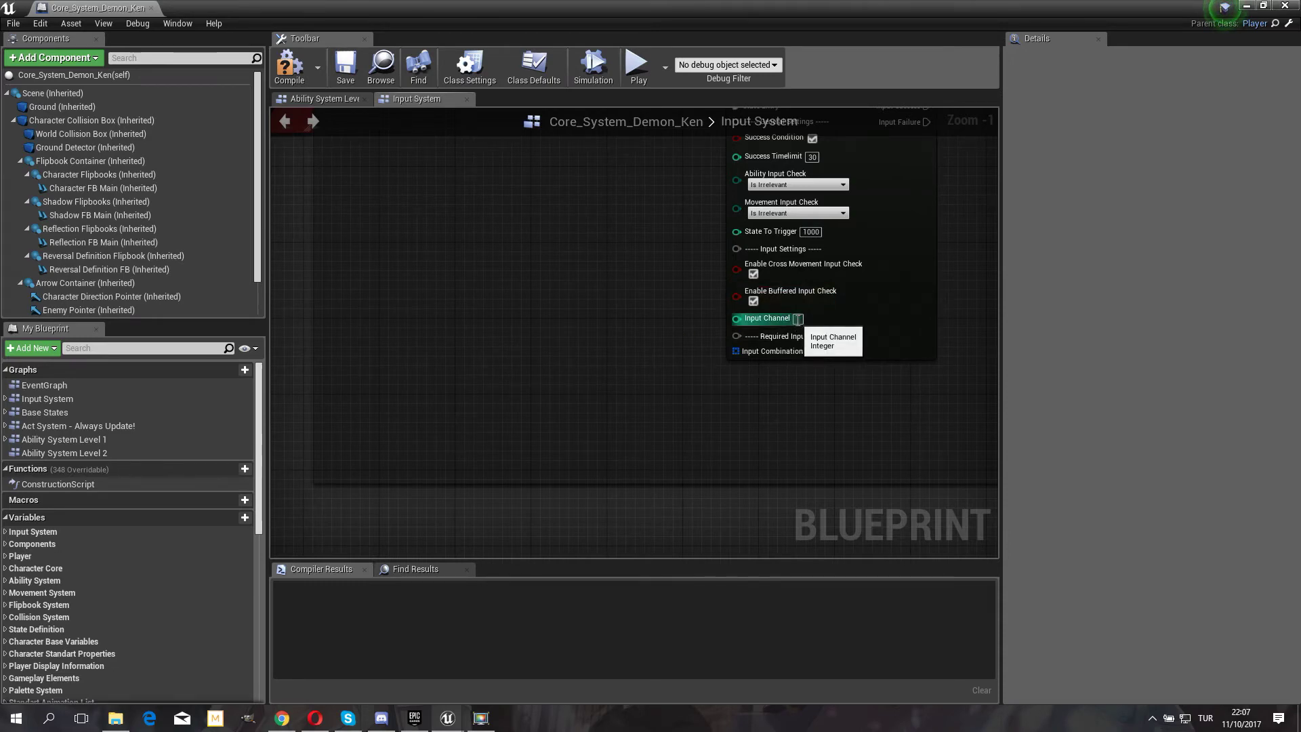
{"action": "right_click_drag", "start_coordinate": [798, 320], "coordinate": [838, 344]}
{"action": "mouse_move", "coordinate": [777, 376]}
{"action": "left_mouse_down"}
{"action": "mouse_move", "coordinate": [788, 382]}
{"action": "mouse_move", "coordinate": [712, 374]}
{"action": "left_mouse_up"}
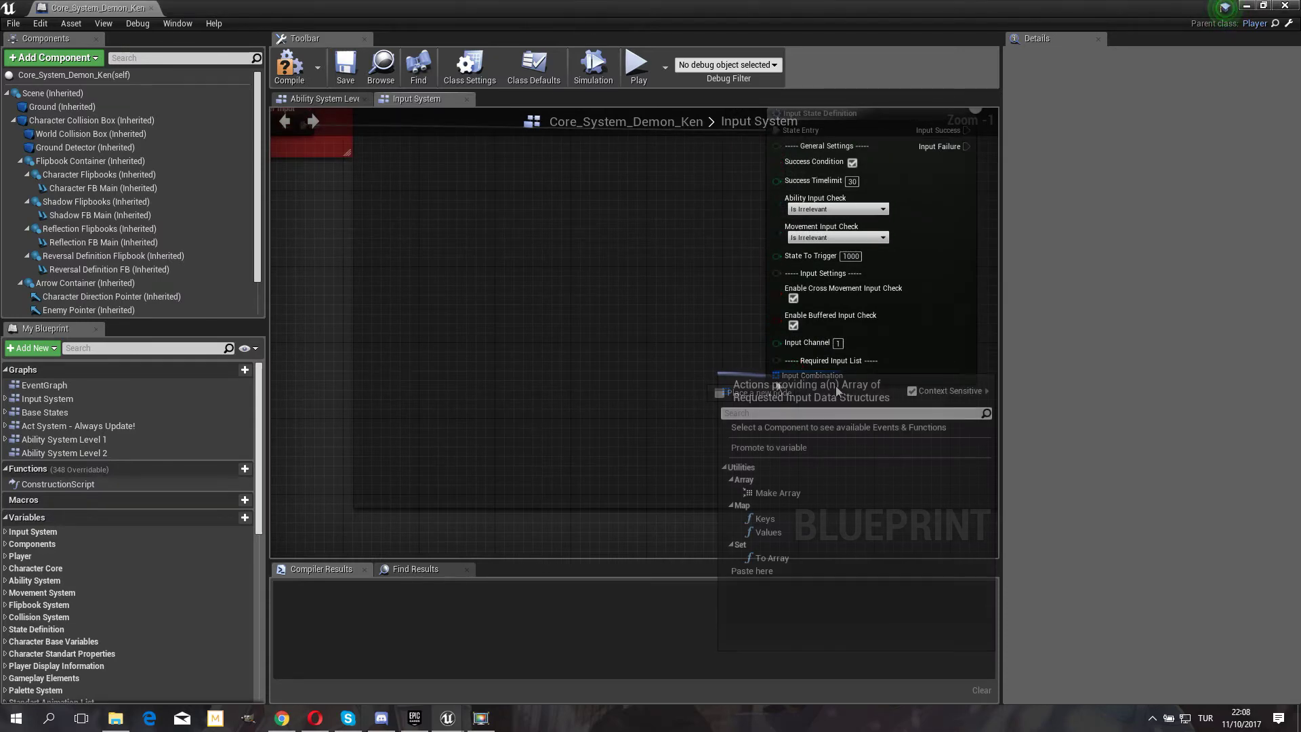
- Add a Make Array node feeding Input Combination and expand it to four input slots
{"action": "type", "text": "make"}
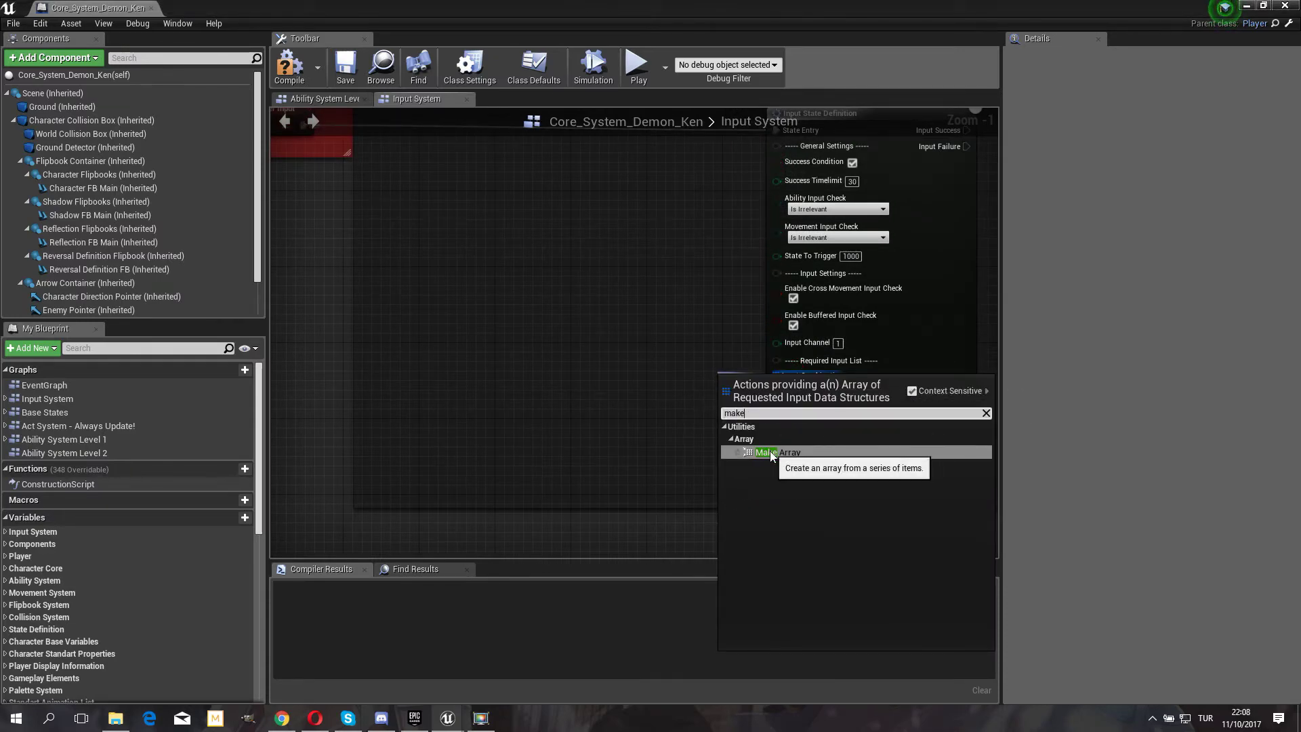
{"action": "left_click", "coordinate": [790, 439]}
{"action": "mouse_move", "coordinate": [719, 383]}
{"action": "left_mouse_down"}
{"action": "mouse_move", "coordinate": [667, 355]}
{"action": "mouse_move", "coordinate": [703, 366]}
{"action": "left_mouse_up"}
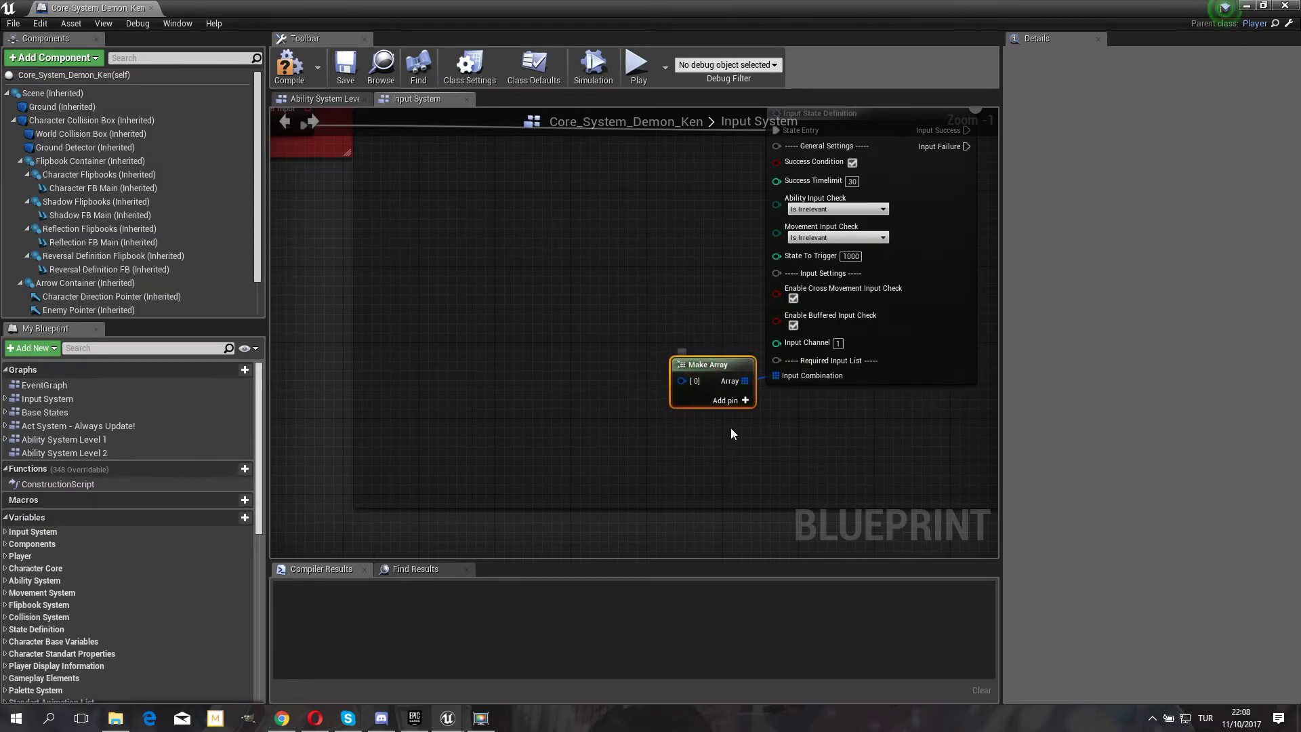
{"action": "left_click", "coordinate": [744, 401]}
{"action": "left_click", "coordinate": [744, 401]}
{"action": "left_click", "coordinate": [744, 401]}
- Add a Movement Input Request - Single Choice into slot [0], set to Down with Maximum Hold Time 60
{"action": "left_click_drag", "start_coordinate": [681, 381], "coordinate": [598, 358]}
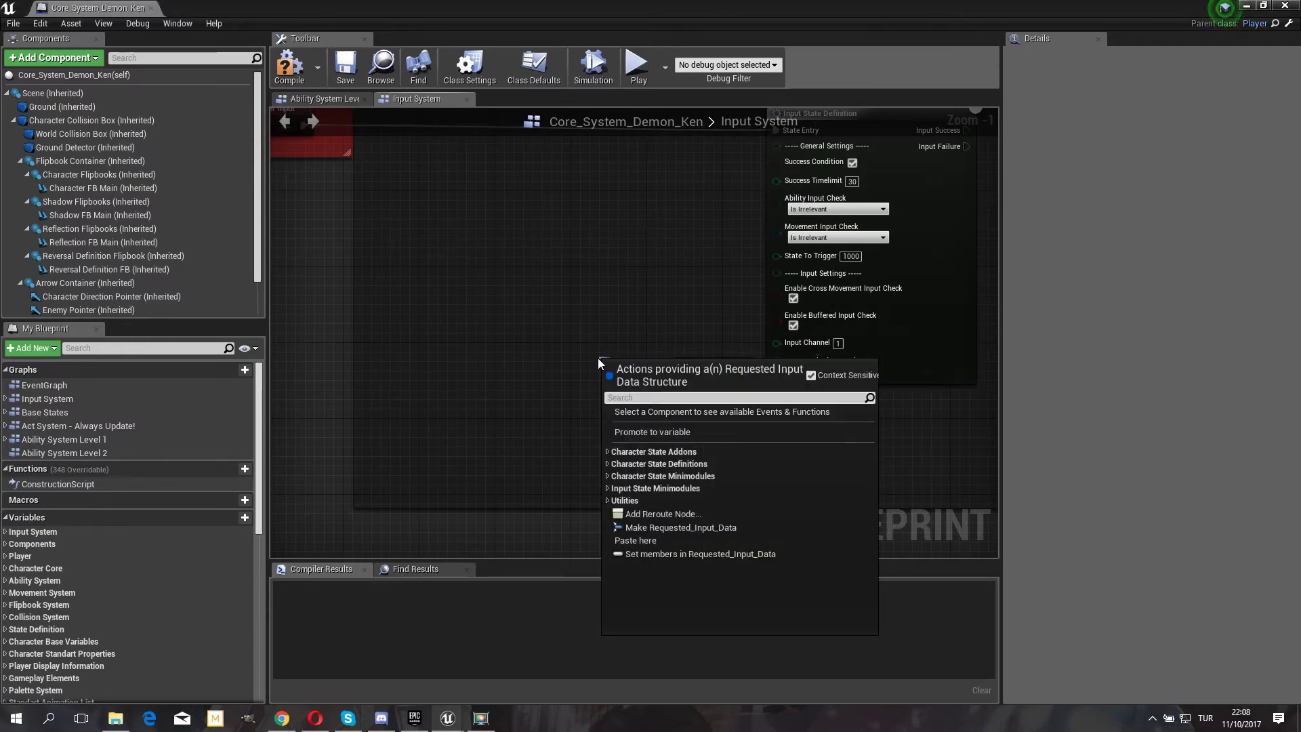
{"action": "type", "text": "movement"}
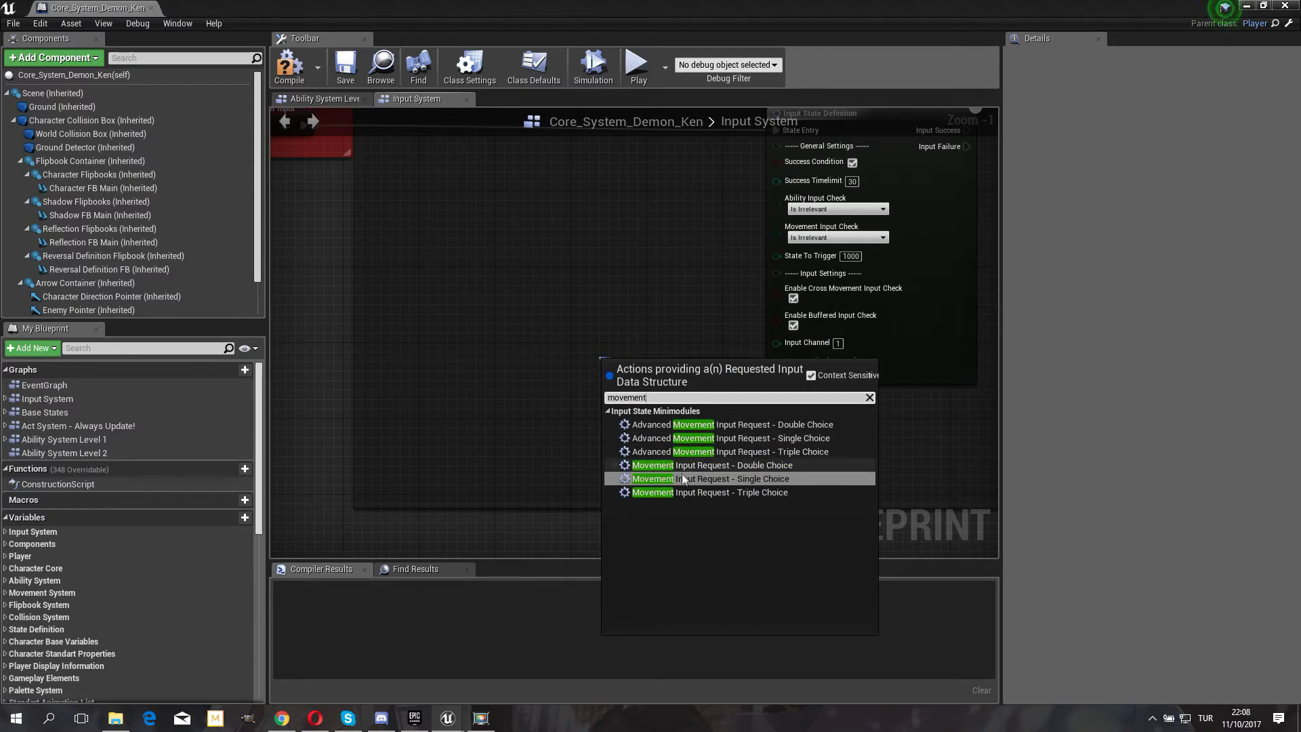
{"action": "left_click", "coordinate": [696, 478]}
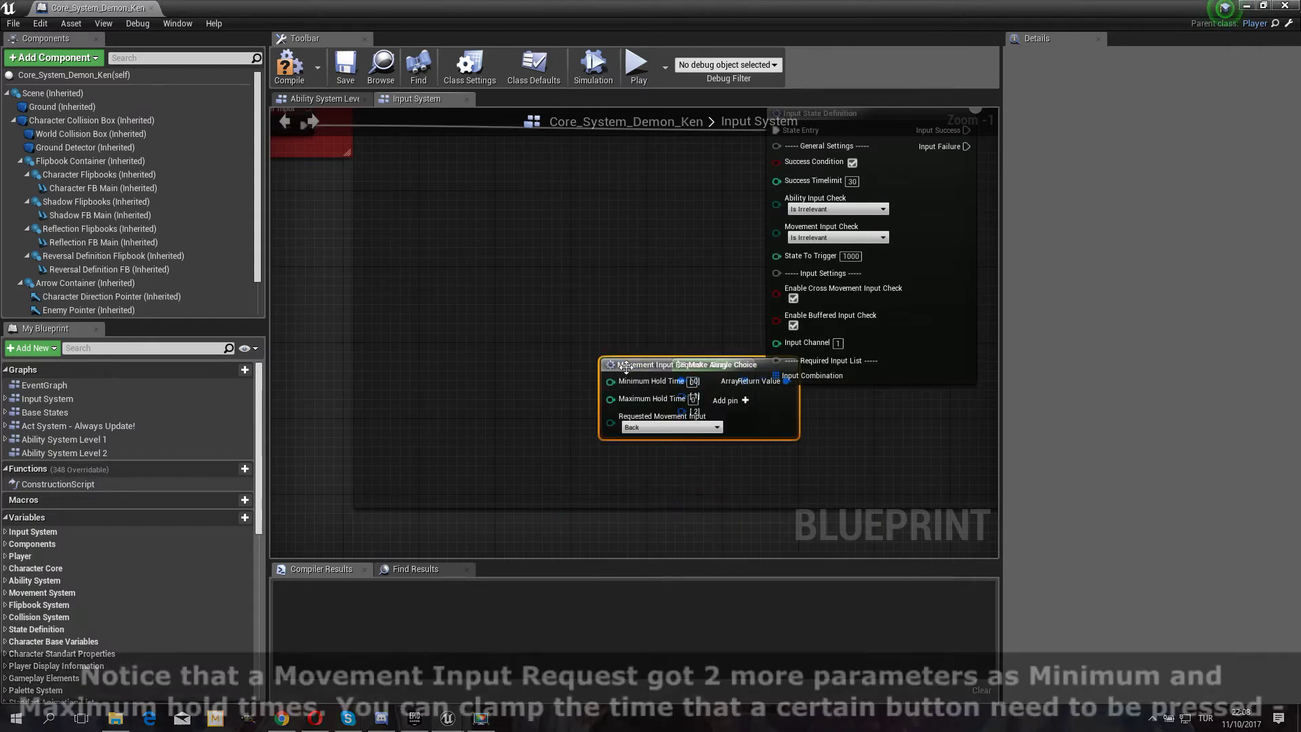
{"action": "left_click", "coordinate": [614, 440]}
{"action": "scroll", "coordinate": [614, 440], "scroll_direction": "up", "scroll_amount": 1}
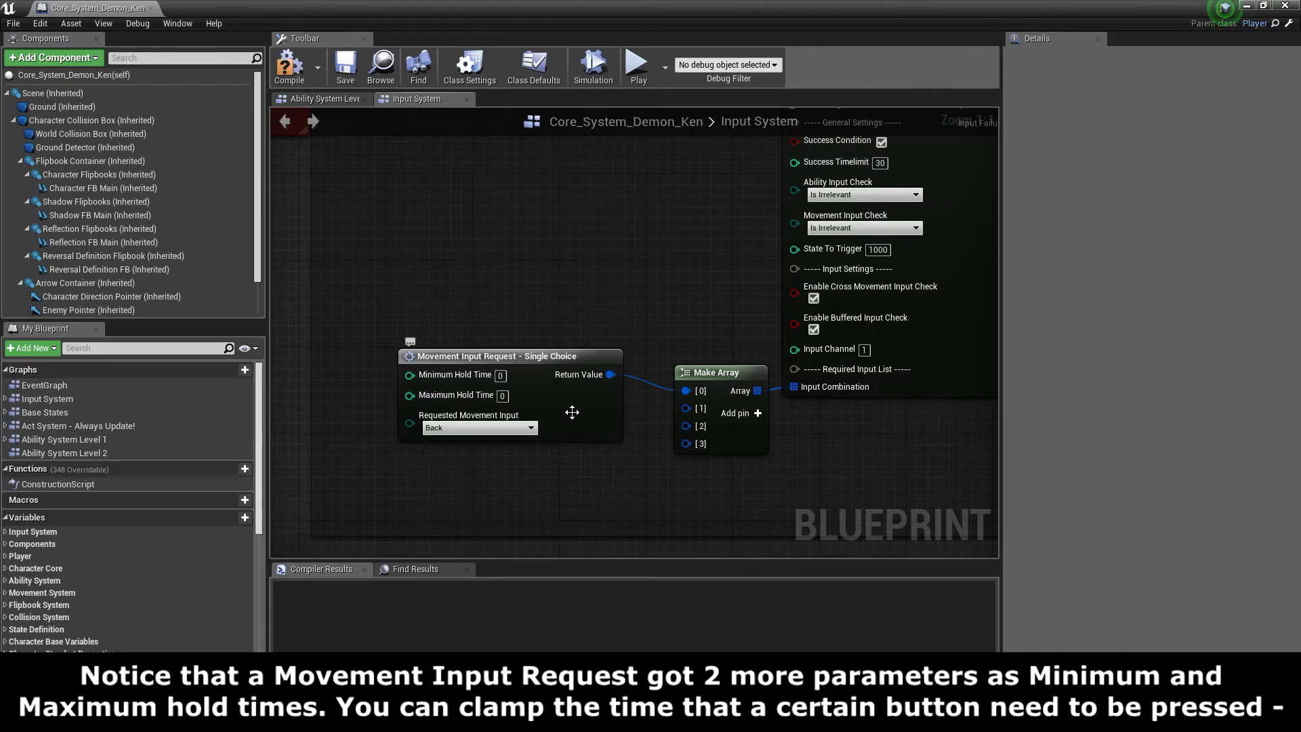
{"action": "left_click", "coordinate": [502, 396]}
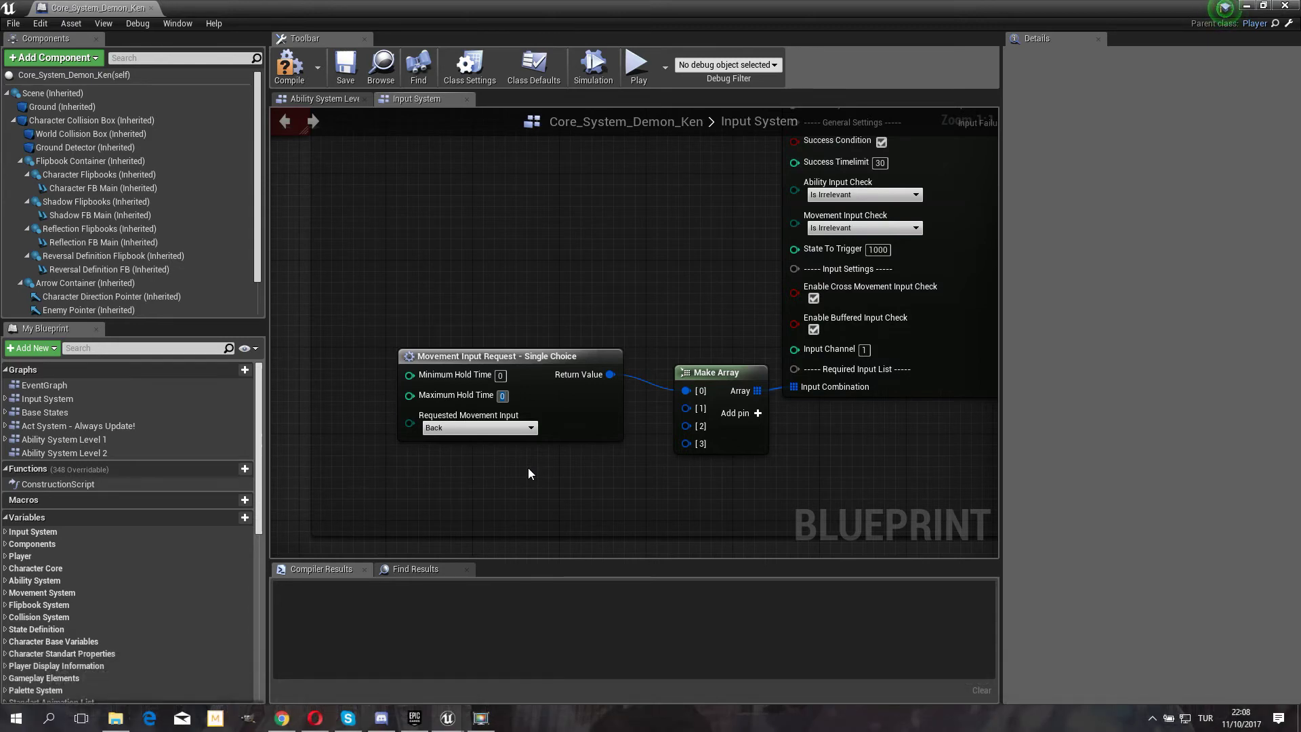
{"action": "type", "text": "60"}
{"action": "left_click_drag", "start_coordinate": [577, 413], "coordinate": [577, 337]}
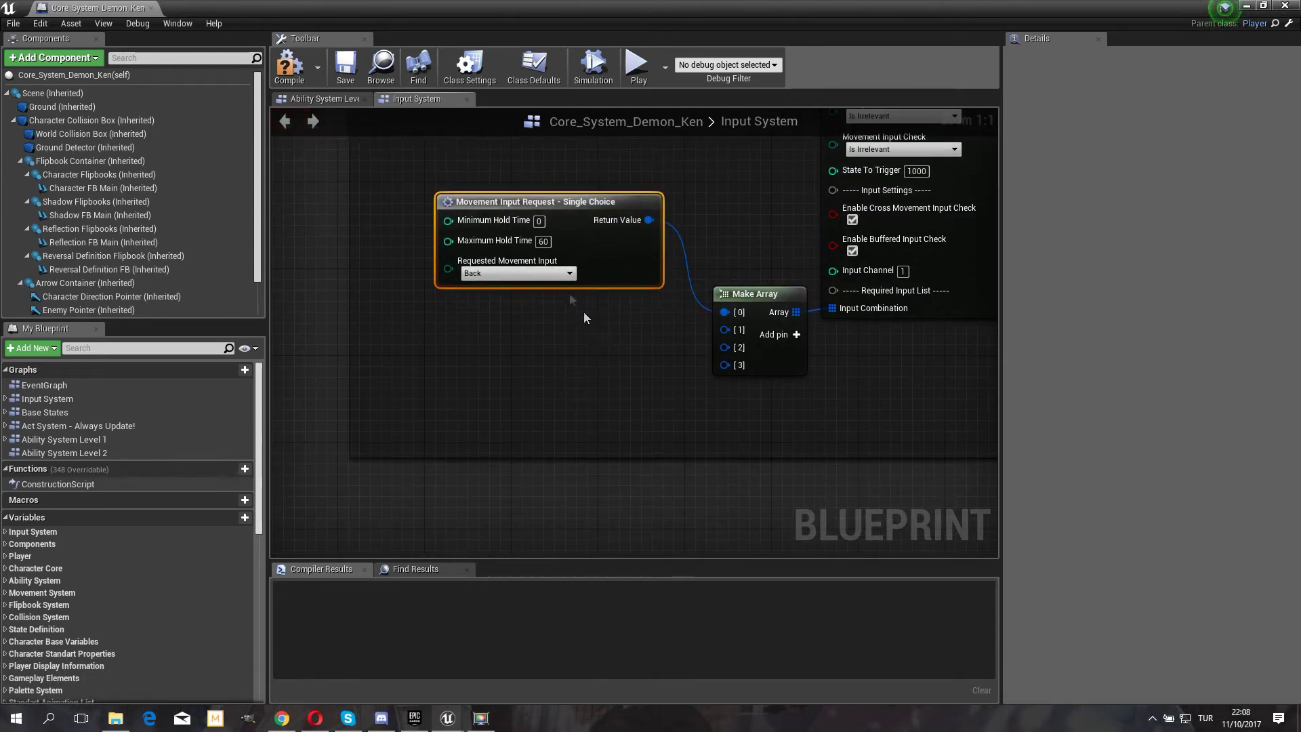
{"action": "left_click", "coordinate": [488, 273]}
{"action": "left_click", "coordinate": [488, 302]}
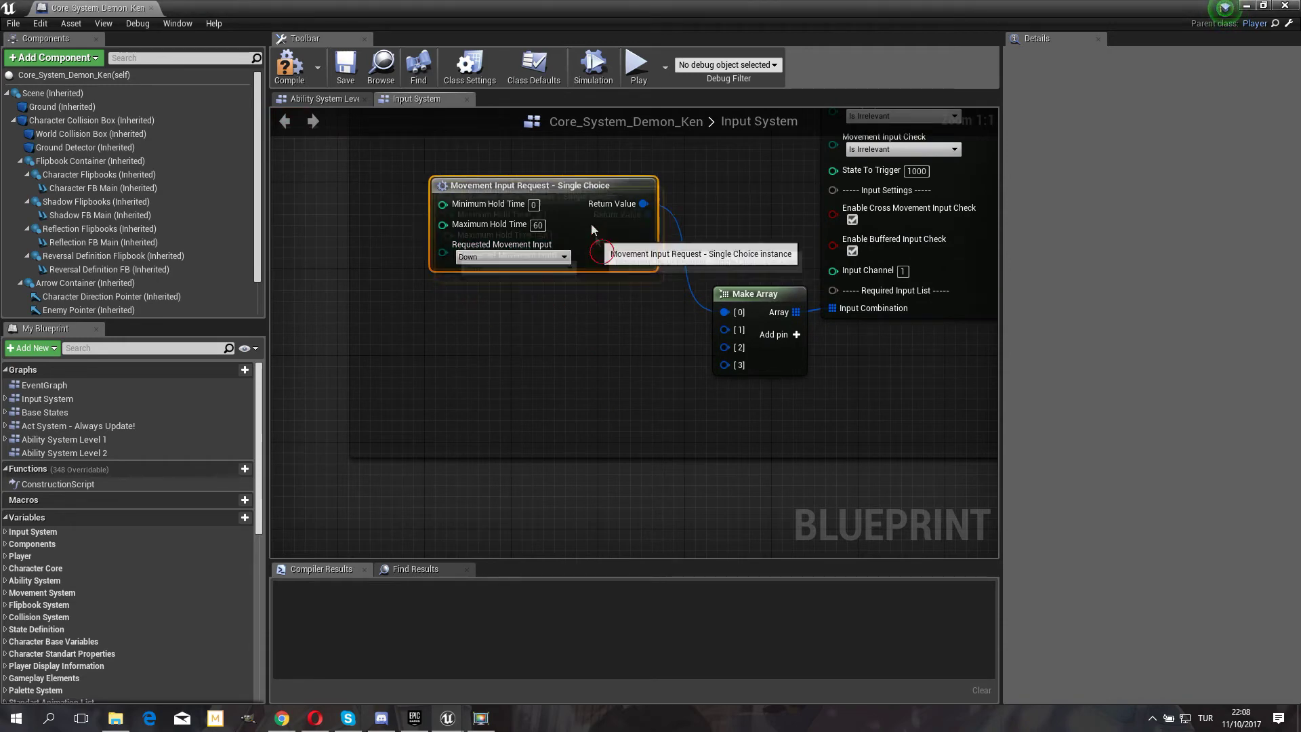
- Duplicate the Down request, wire it to slot [1] and set it to Down Forward
{"action": "key", "text": "ctrl+c"}
{"action": "key", "text": "ctrl+v"}
{"action": "left_click_drag", "start_coordinate": [518, 327], "coordinate": [506, 332]}
{"action": "left_click_drag", "start_coordinate": [608, 345], "coordinate": [705, 391]}
{"action": "left_click_drag", "start_coordinate": [591, 381], "coordinate": [580, 376]}
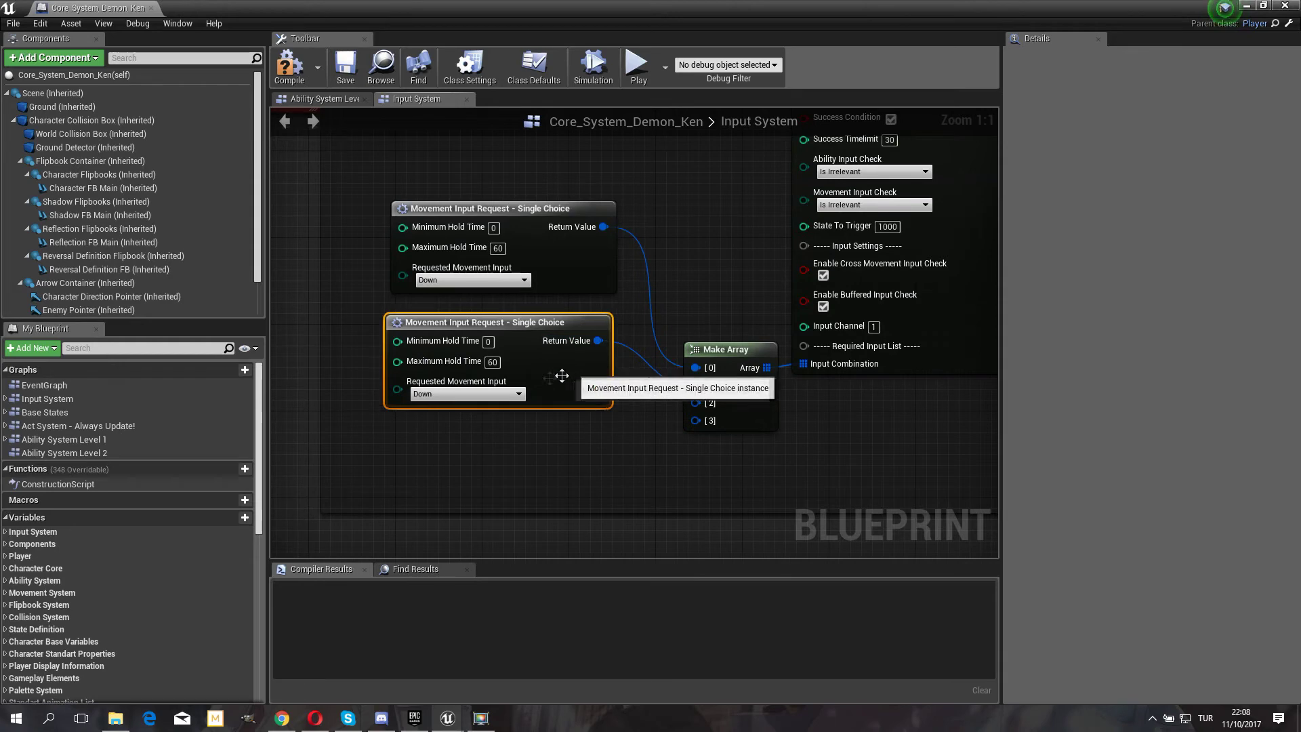
{"action": "left_click", "coordinate": [495, 399]}
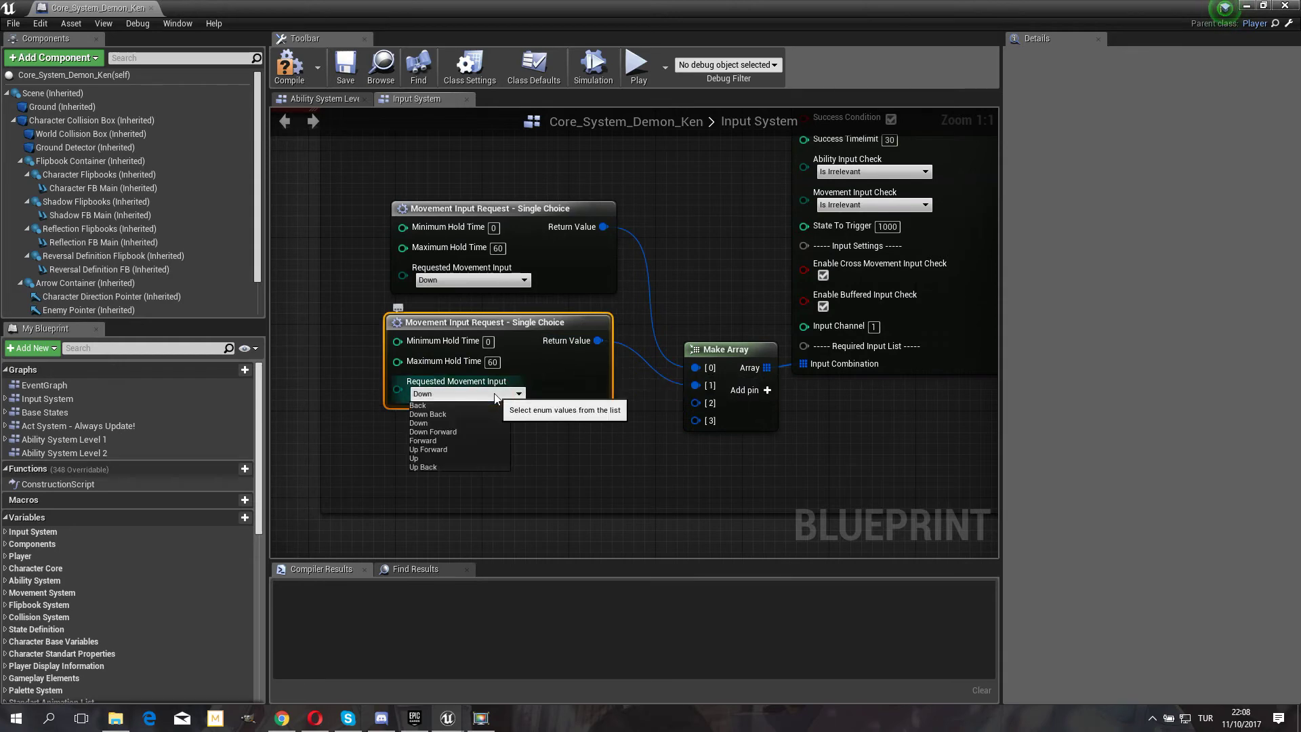
{"action": "left_click", "coordinate": [467, 430]}
- Duplicate the Down Forward request, set it to Forward and wire it to slot [2]
{"action": "left_click_drag", "start_coordinate": [488, 323], "coordinate": [477, 230]}
{"action": "left_click", "coordinate": [592, 391]}
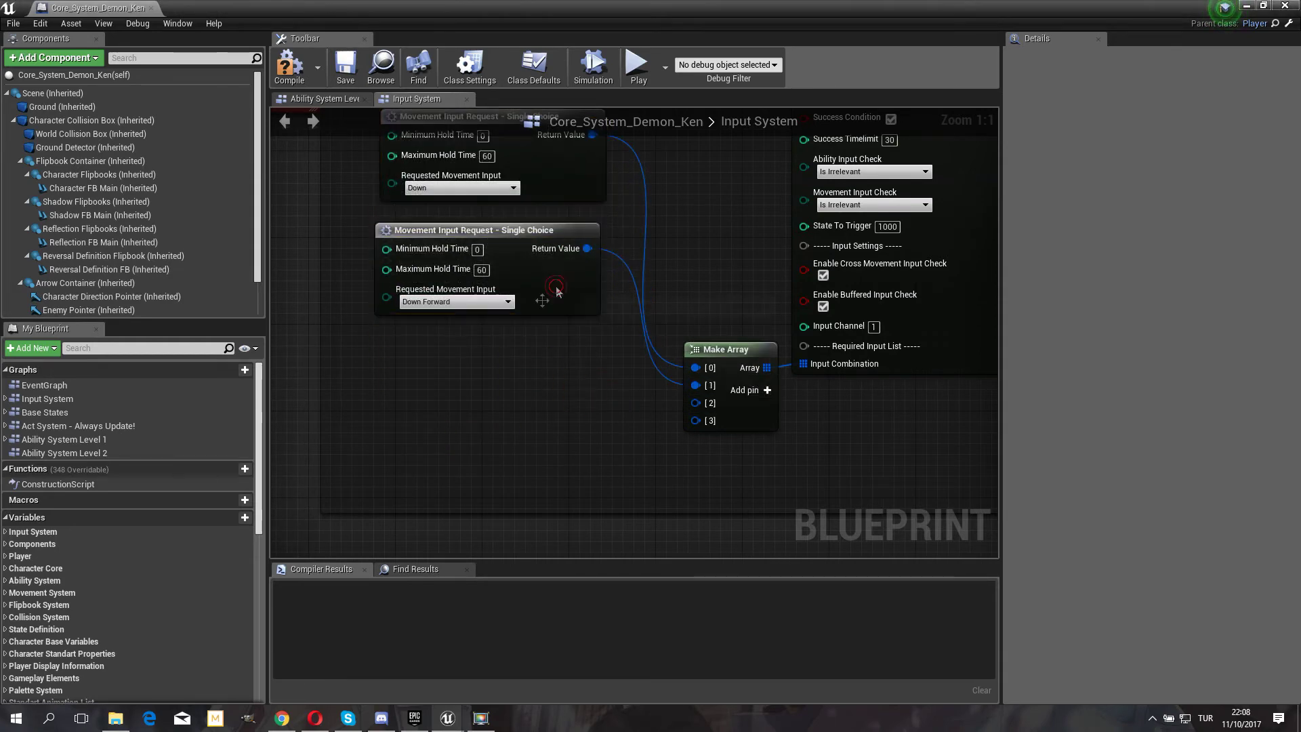
{"action": "left_click", "coordinate": [551, 281]}
{"action": "key", "text": "ctrl+c"}
{"action": "key", "text": "ctrl+v"}
{"action": "mouse_move", "coordinate": [474, 339]}
{"action": "left_mouse_down"}
{"action": "mouse_move", "coordinate": [500, 341]}
{"action": "mouse_move", "coordinate": [482, 339]}
{"action": "left_mouse_up"}
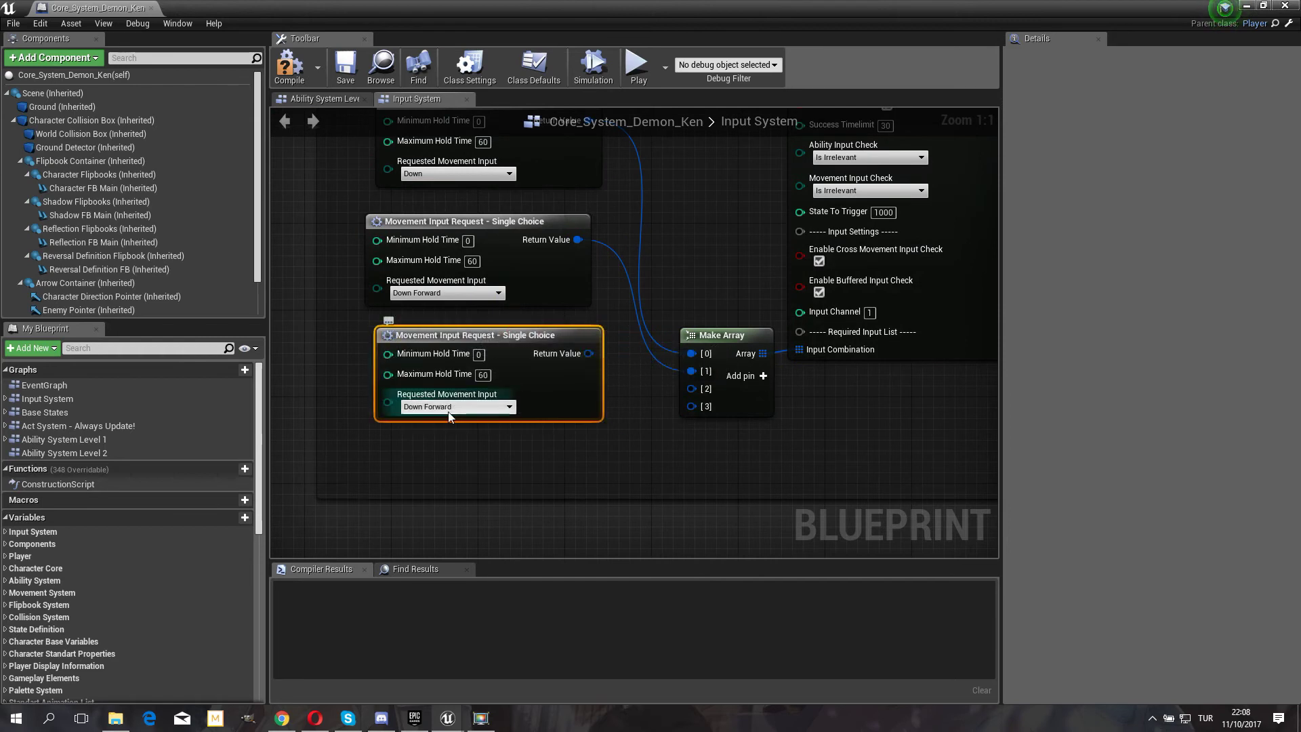
{"action": "left_click", "coordinate": [449, 413]}
{"action": "left_click", "coordinate": [424, 451]}
{"action": "mouse_move", "coordinate": [588, 353]}
{"action": "left_mouse_down"}
{"action": "mouse_move", "coordinate": [691, 388]}
{"action": "mouse_move", "coordinate": [624, 458]}
{"action": "left_mouse_up"}
{"action": "left_click", "coordinate": [662, 362]}
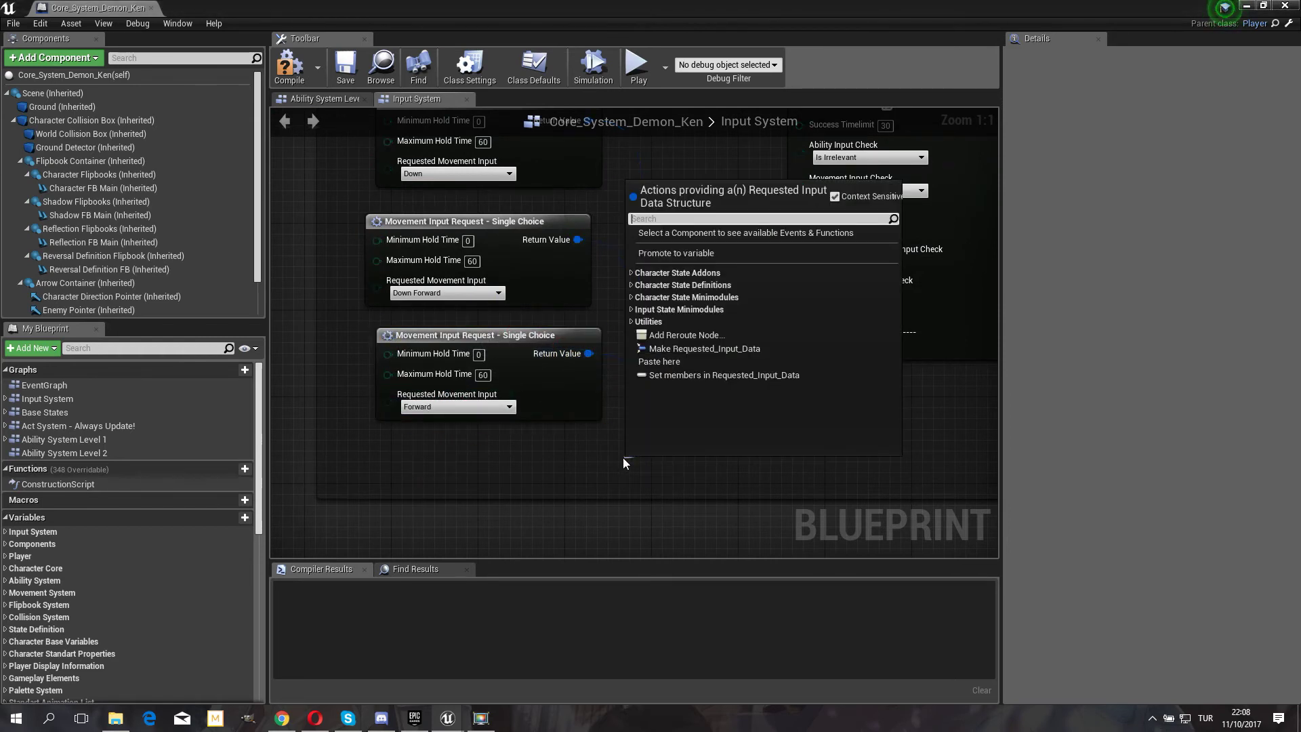
- Add an Action Input Request - Single Tap into slot [3], set to Heavy Punch
{"action": "type", "text": "single tap"}
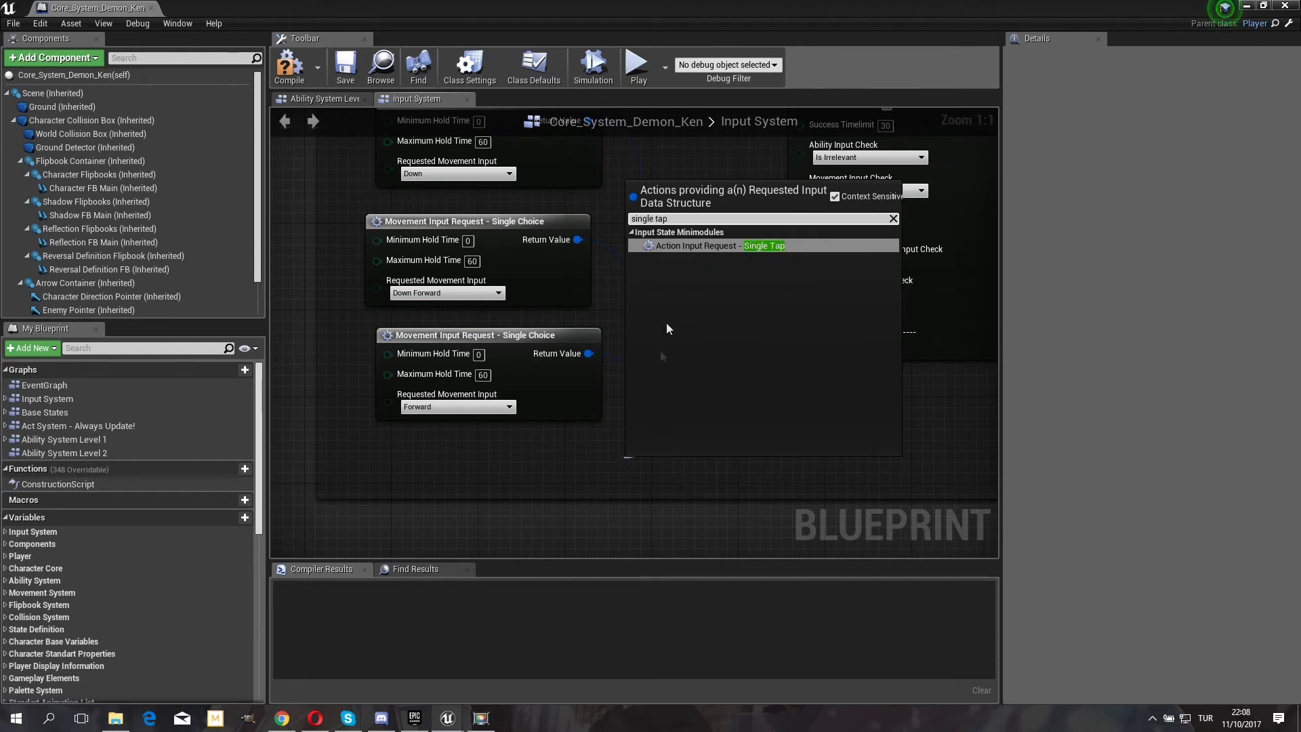
{"action": "left_click", "coordinate": [706, 247]}
{"action": "left_click_drag", "start_coordinate": [704, 489], "coordinate": [456, 478]}
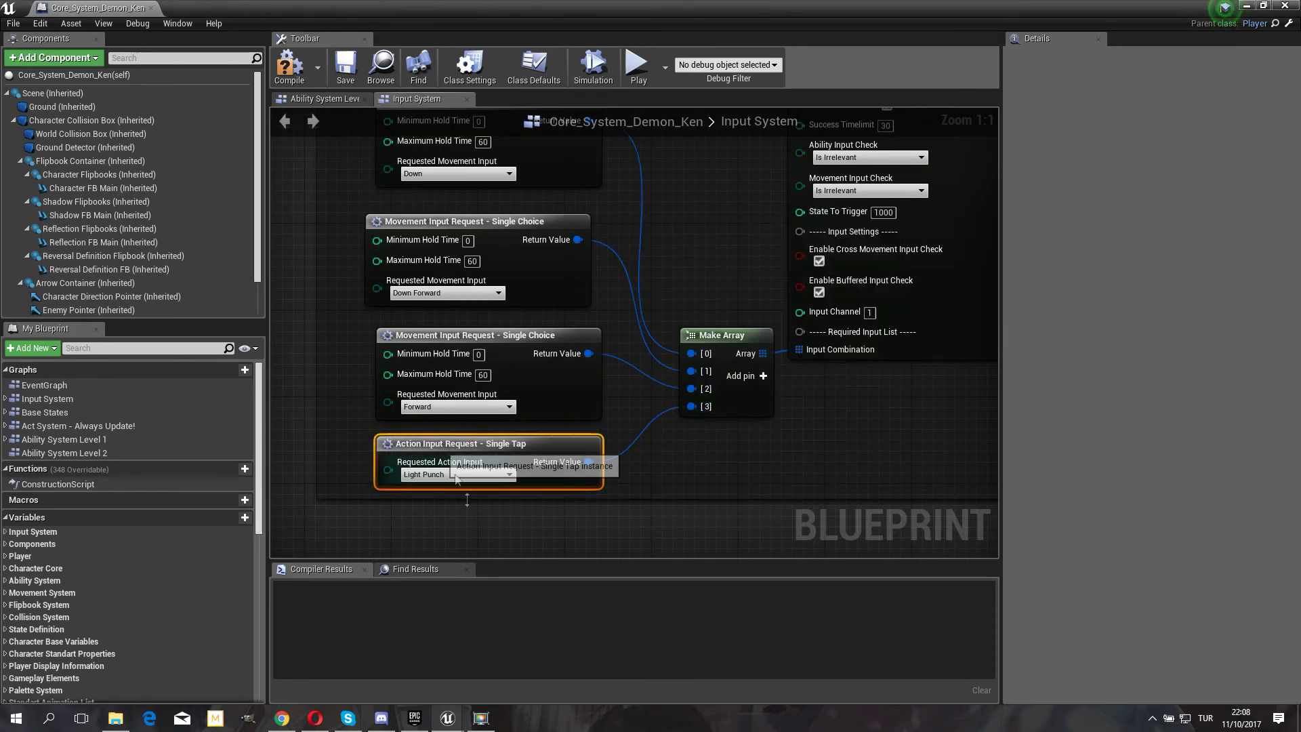
{"action": "left_click", "coordinate": [455, 475]}
{"action": "left_click", "coordinate": [439, 504]}
{"action": "scroll", "coordinate": [599, 393], "scroll_direction": "down", "scroll_amount": 2}
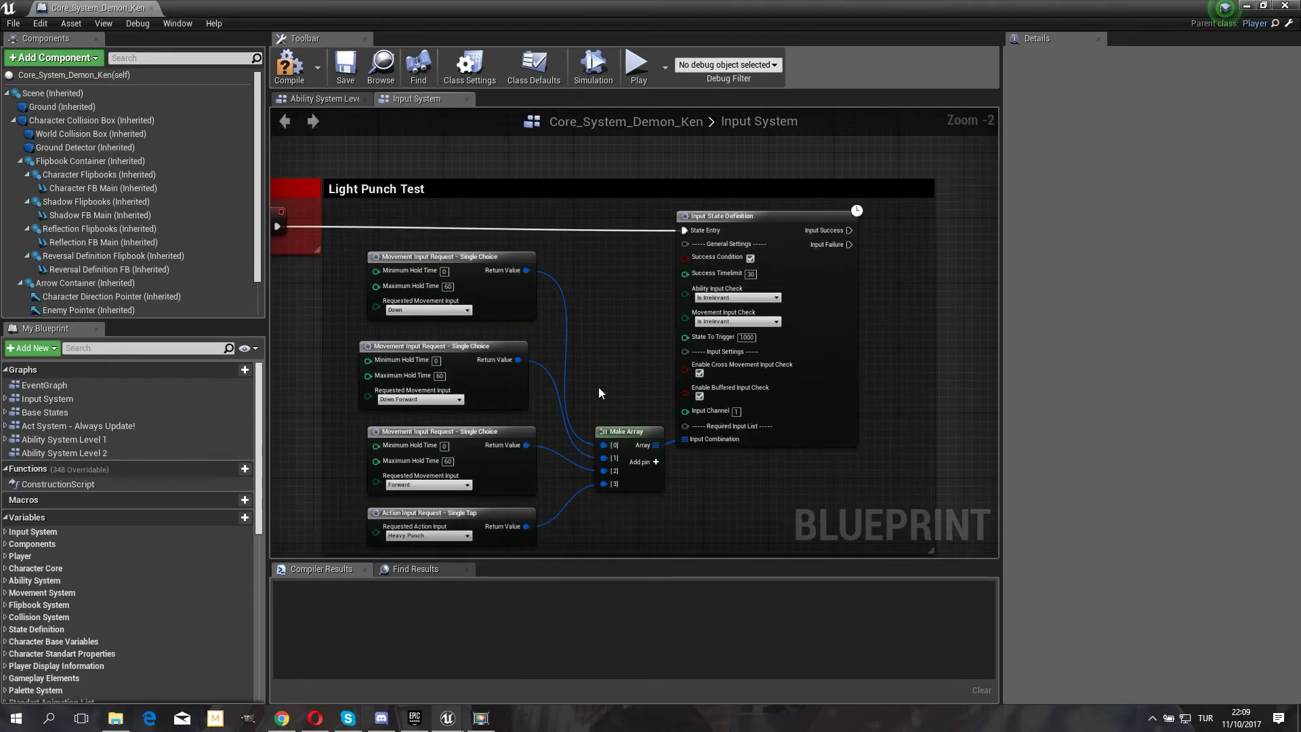
{"action": "right_click_drag", "start_coordinate": [603, 348], "coordinate": [628, 314]}
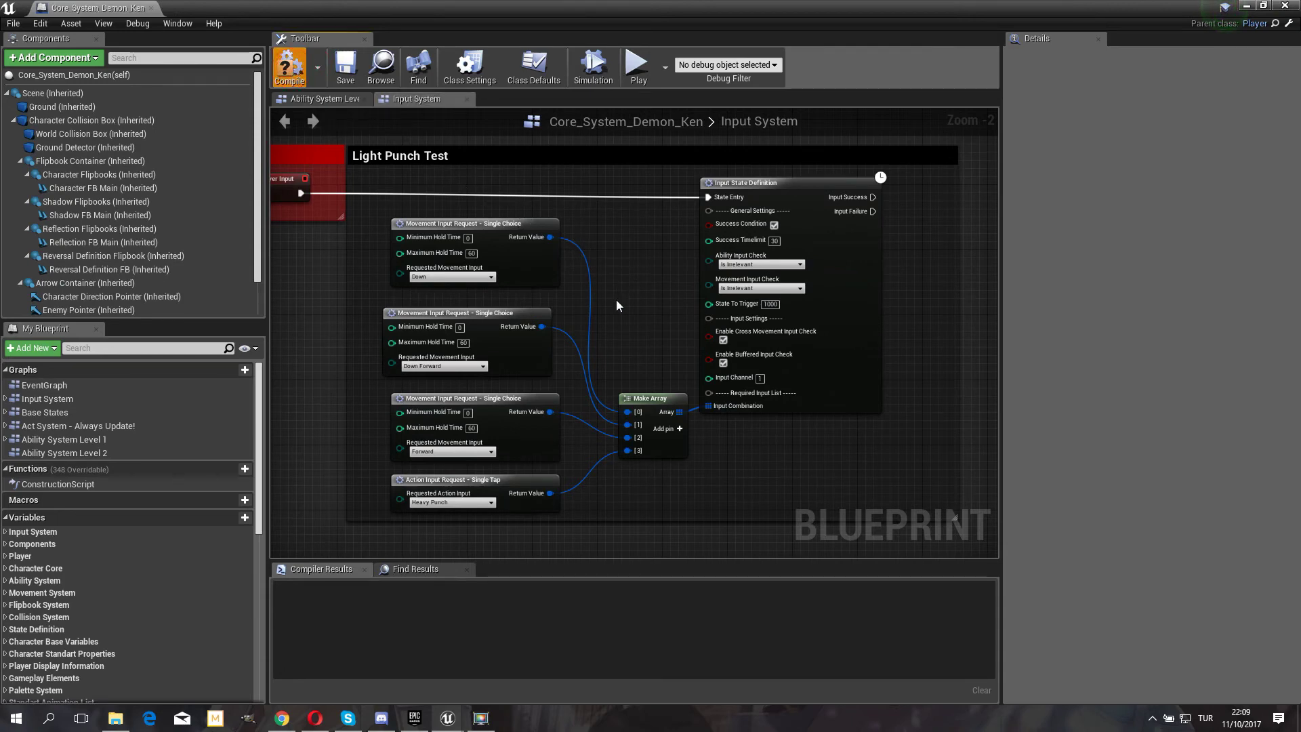
- Rename the Light Punch Test comment group to 'Hadouken'
{"action": "double_click", "coordinate": [423, 157]}
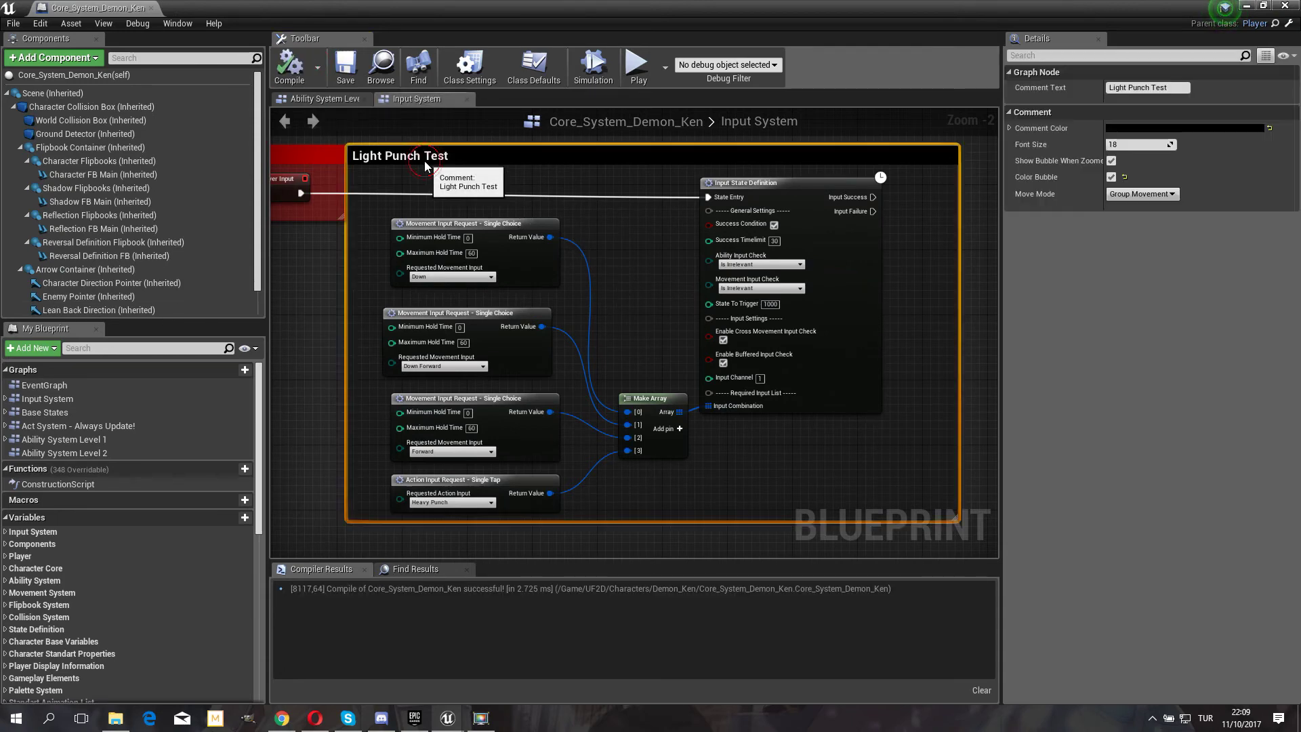
{"action": "type", "text": "Hadouken"}
{"action": "key", "text": "Return"}
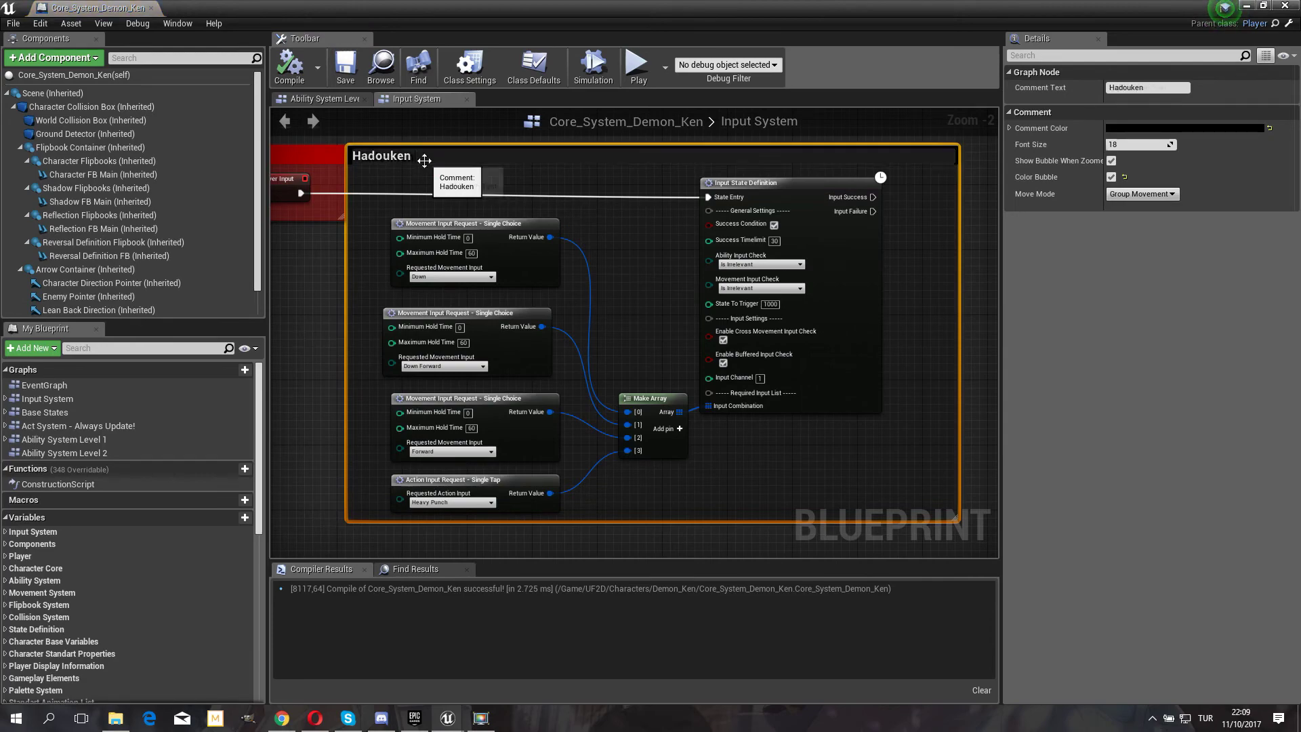
{"action": "left_click_drag", "start_coordinate": [588, 8], "coordinate": [307, 257]}
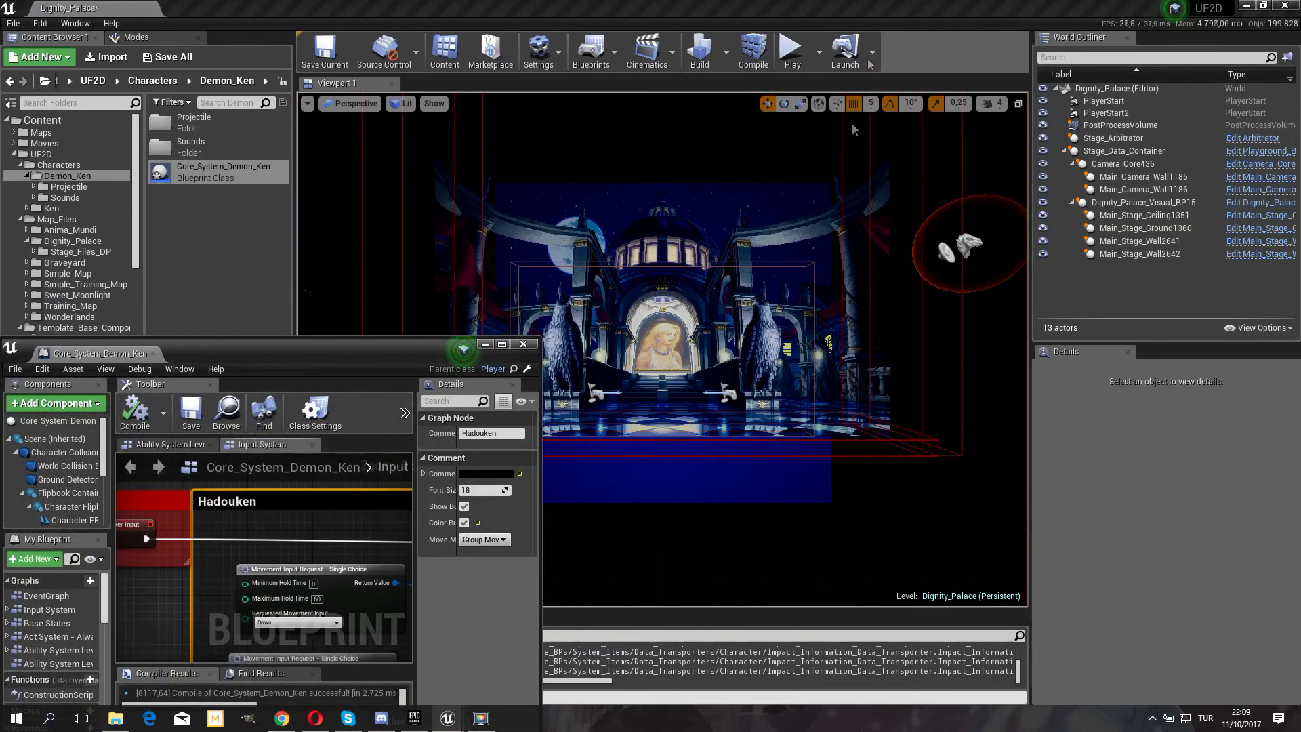
- Move the Light Punch comment group beside the Hadouken group
{"action": "left_click", "coordinate": [780, 60]}
{"action": "left_click", "coordinate": [781, 60]}
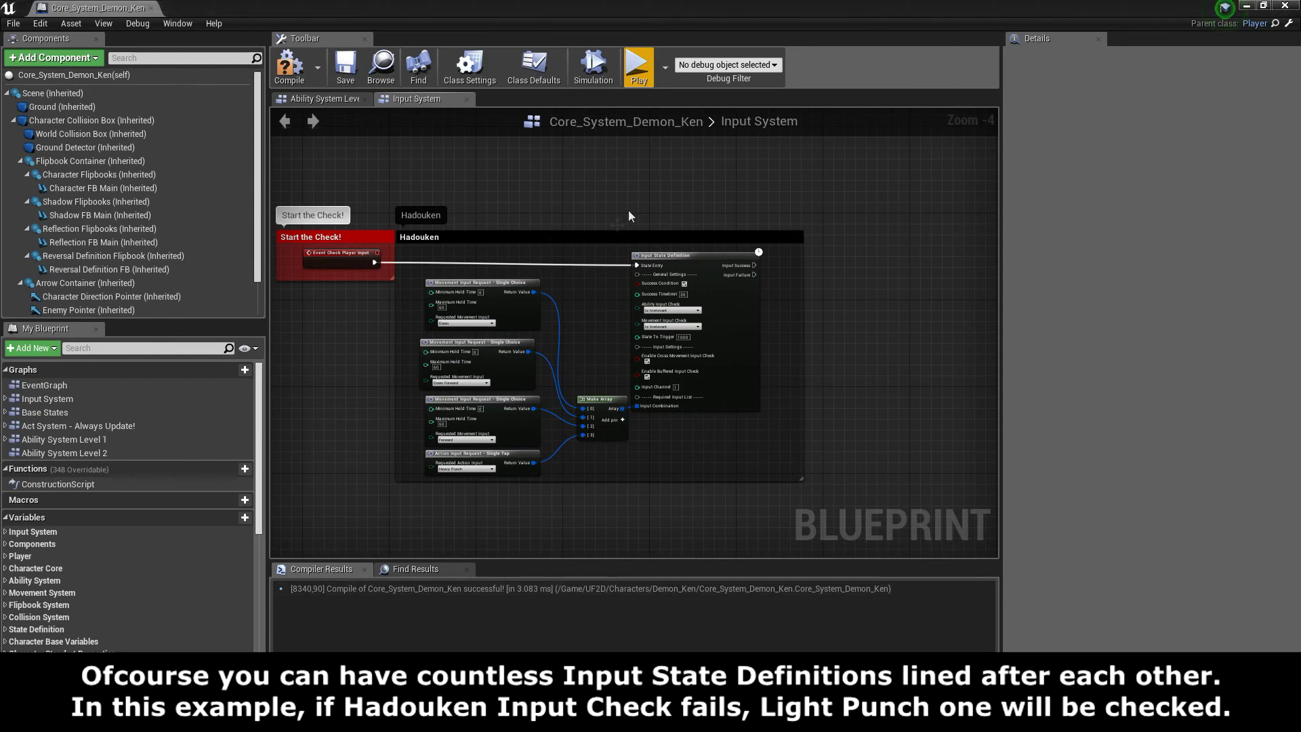
{"action": "right_click_drag", "start_coordinate": [617, 225], "coordinate": [494, 243]}
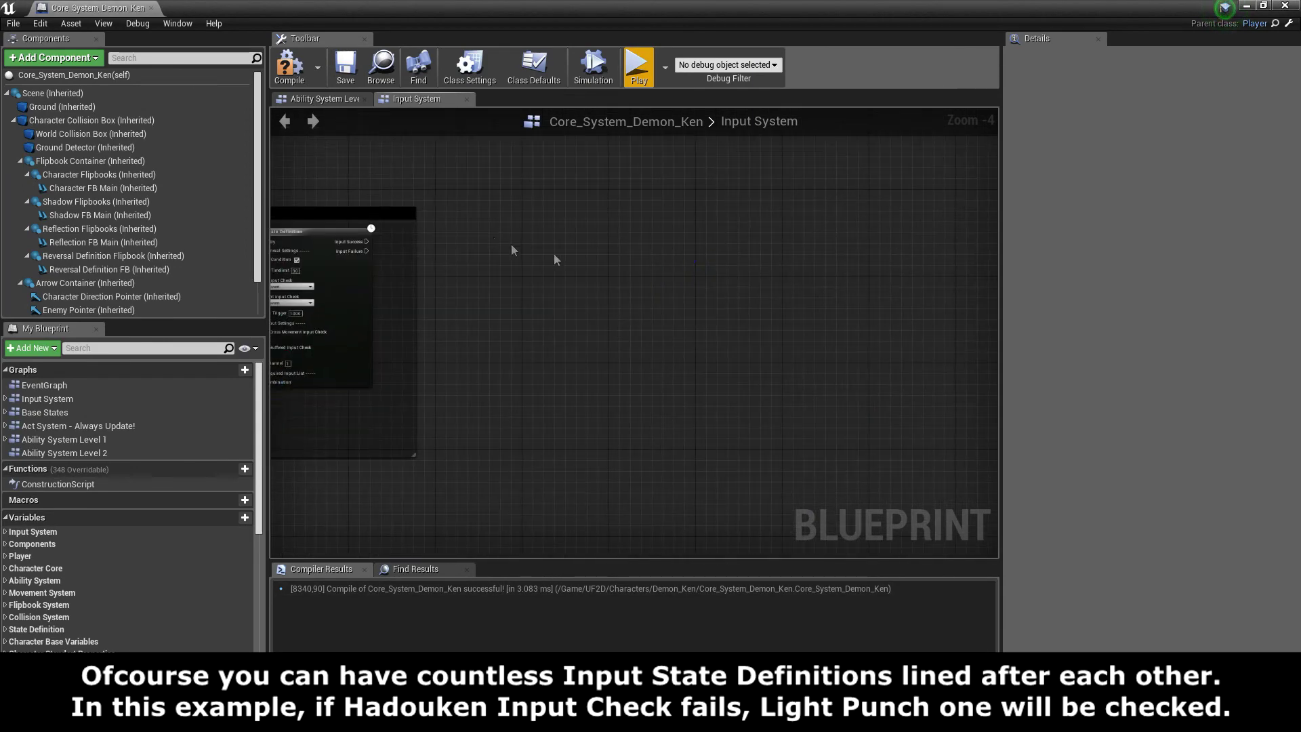
{"action": "scroll", "coordinate": [569, 231], "scroll_direction": "up", "scroll_amount": 2}
{"action": "scroll", "coordinate": [577, 219], "scroll_direction": "up", "scroll_amount": 1}
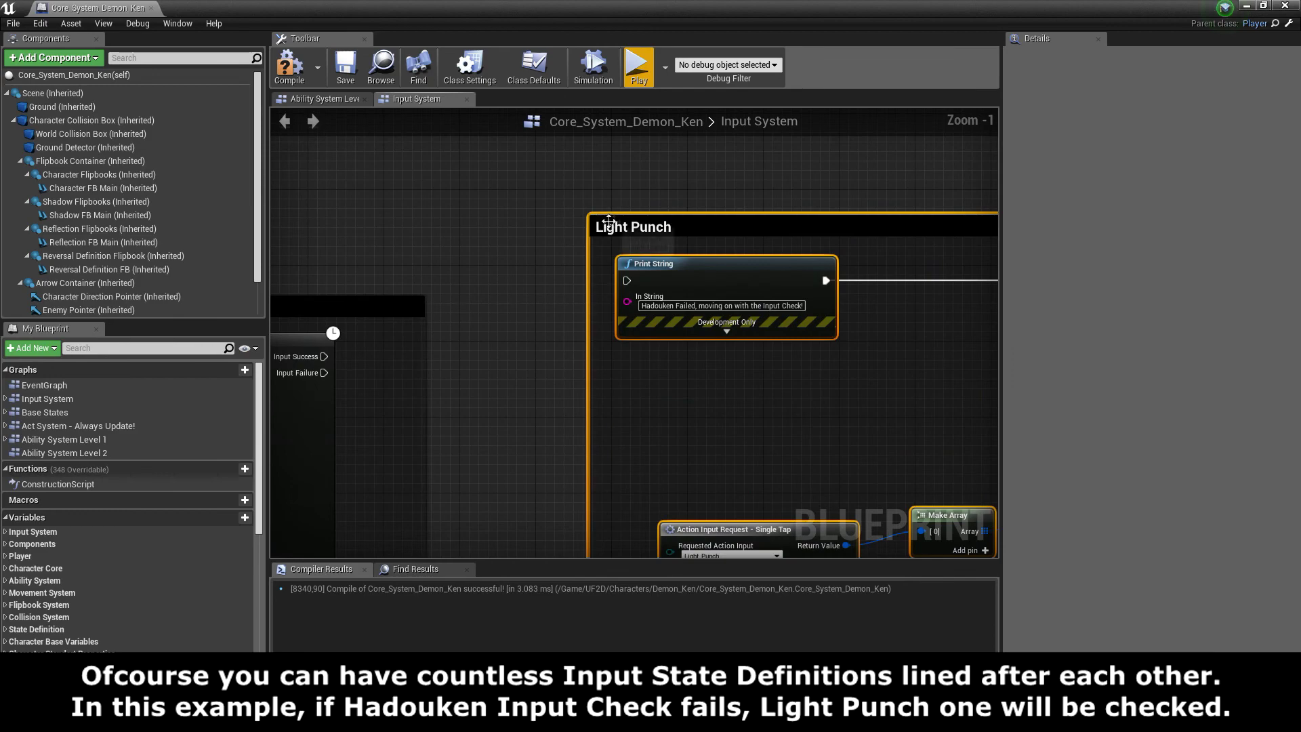
{"action": "left_click_drag", "start_coordinate": [609, 220], "coordinate": [452, 320]}
{"action": "right_click_drag", "start_coordinate": [322, 378], "coordinate": [371, 316]}
- Wire Hadouken's Input Failure to the Light Punch Print String, then start a playtest
{"action": "left_click_drag", "start_coordinate": [371, 316], "coordinate": [517, 317]}
{"action": "right_click_drag", "start_coordinate": [692, 370], "coordinate": [542, 273]}
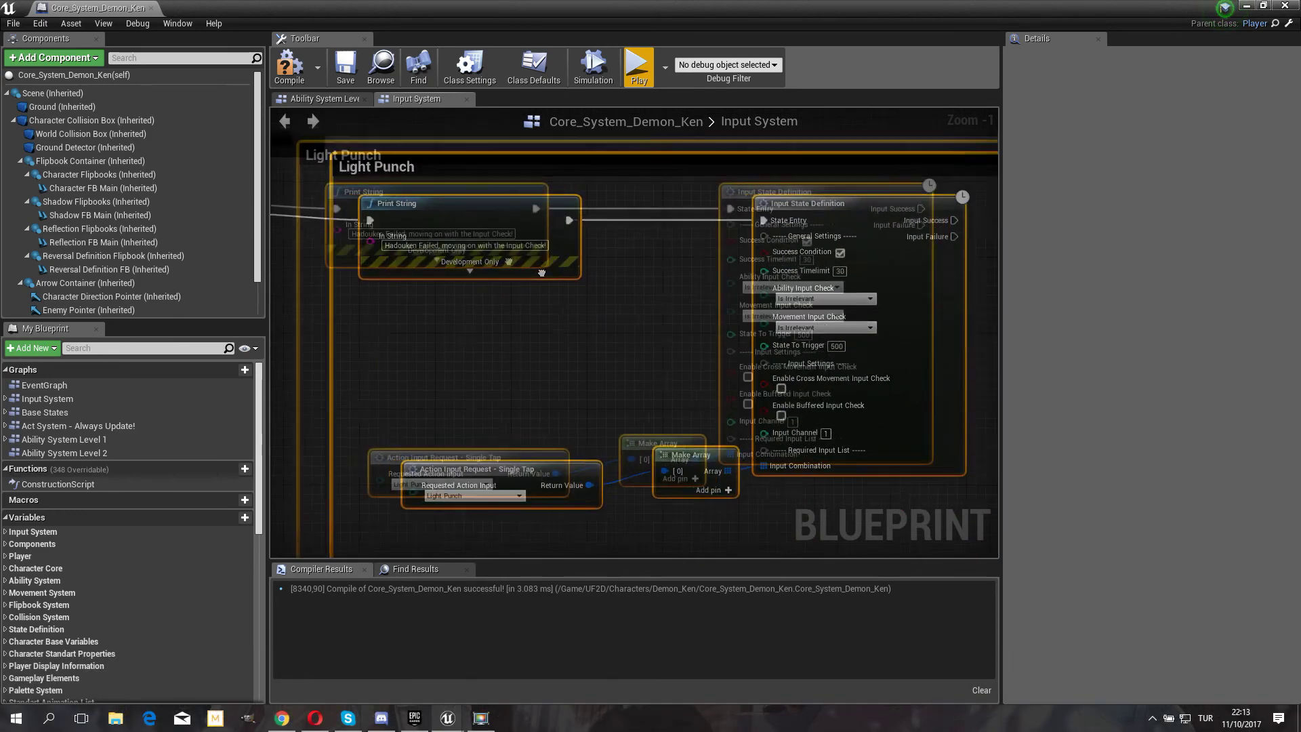
{"action": "right_click_drag", "start_coordinate": [481, 302], "coordinate": [601, 355]}
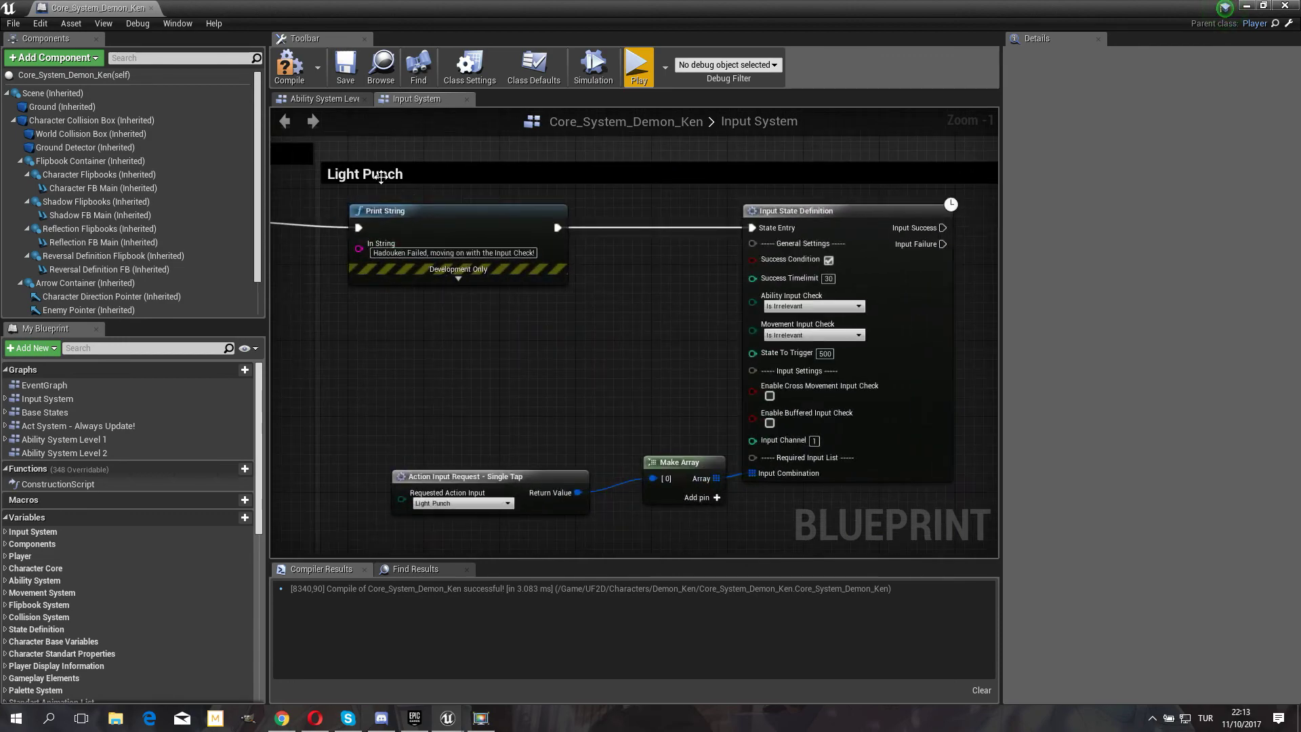
{"action": "right_click_drag", "start_coordinate": [381, 176], "coordinate": [493, 207]}
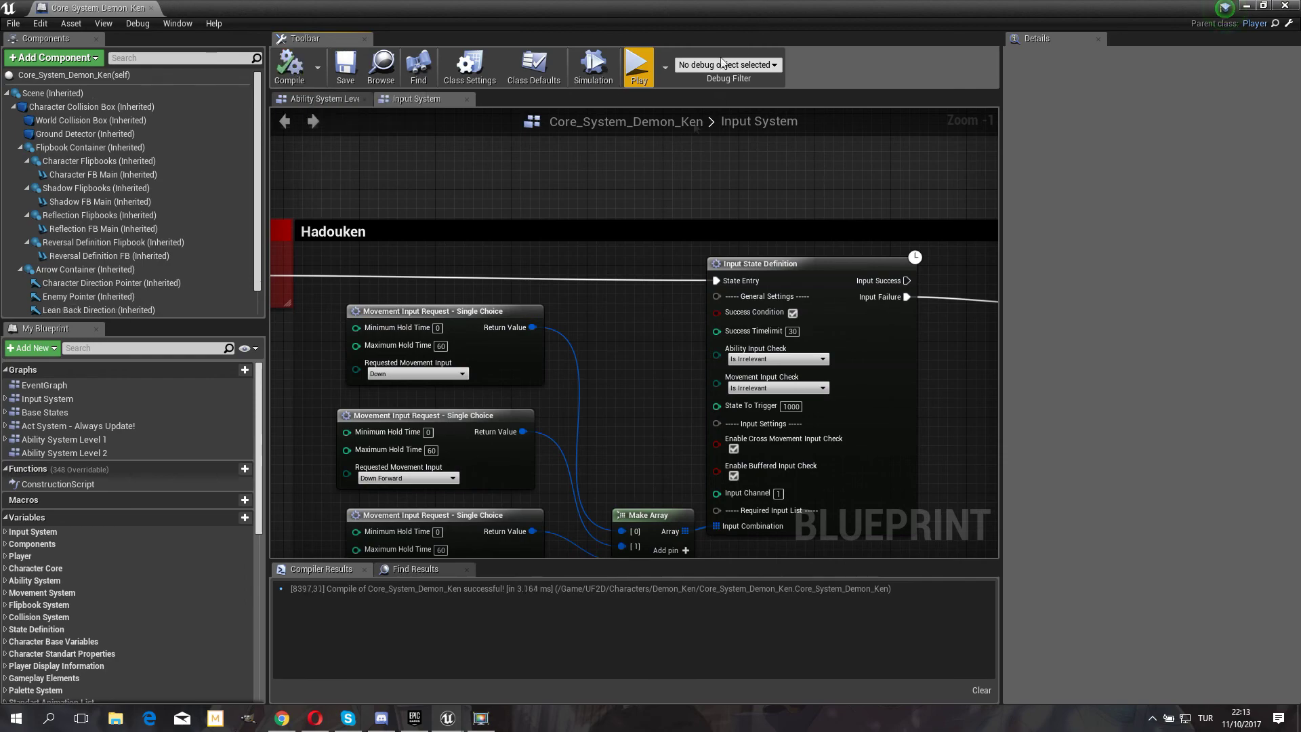
{"action": "key", "text": "alt+Tab"}
{"action": "left_click", "coordinate": [792, 49]}
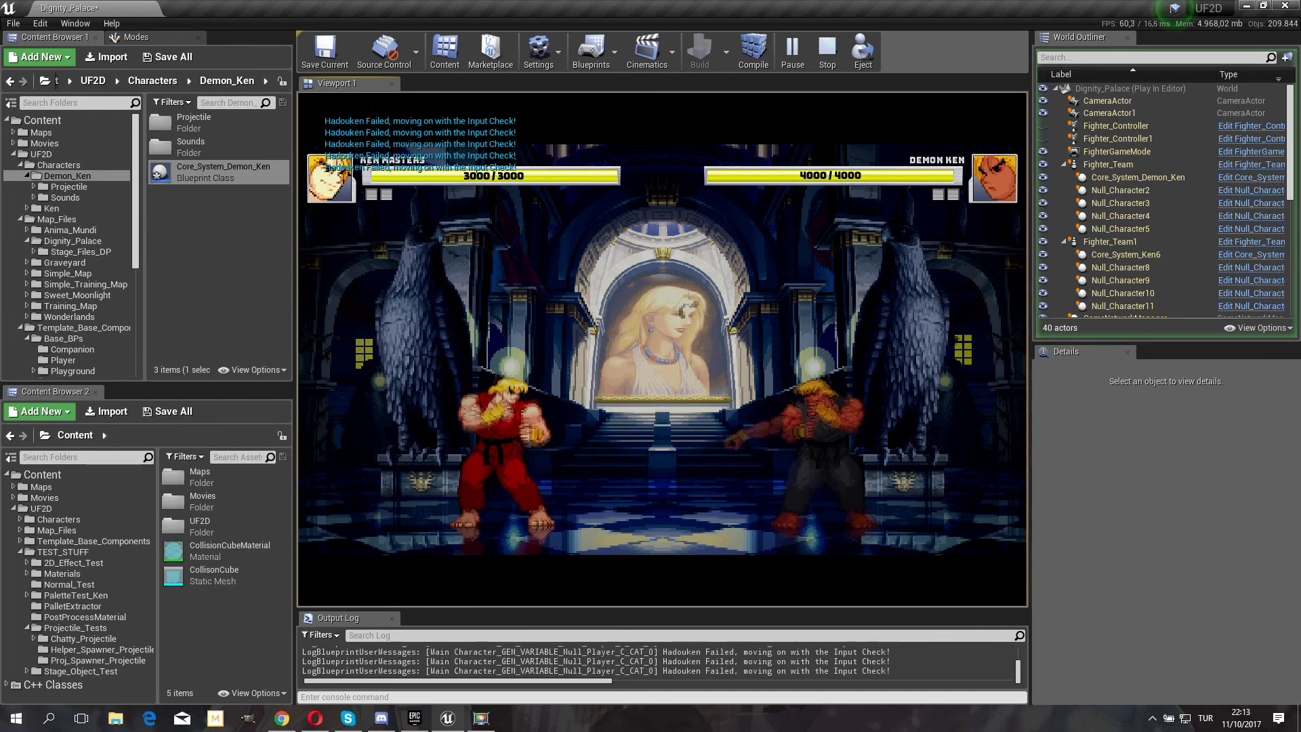
- Release and regain game input while the playtest logs 'Hadouken Failed' messages
{"action": "key", "text": "shift+F1"}
{"action": "left_click", "coordinate": [393, 174]}
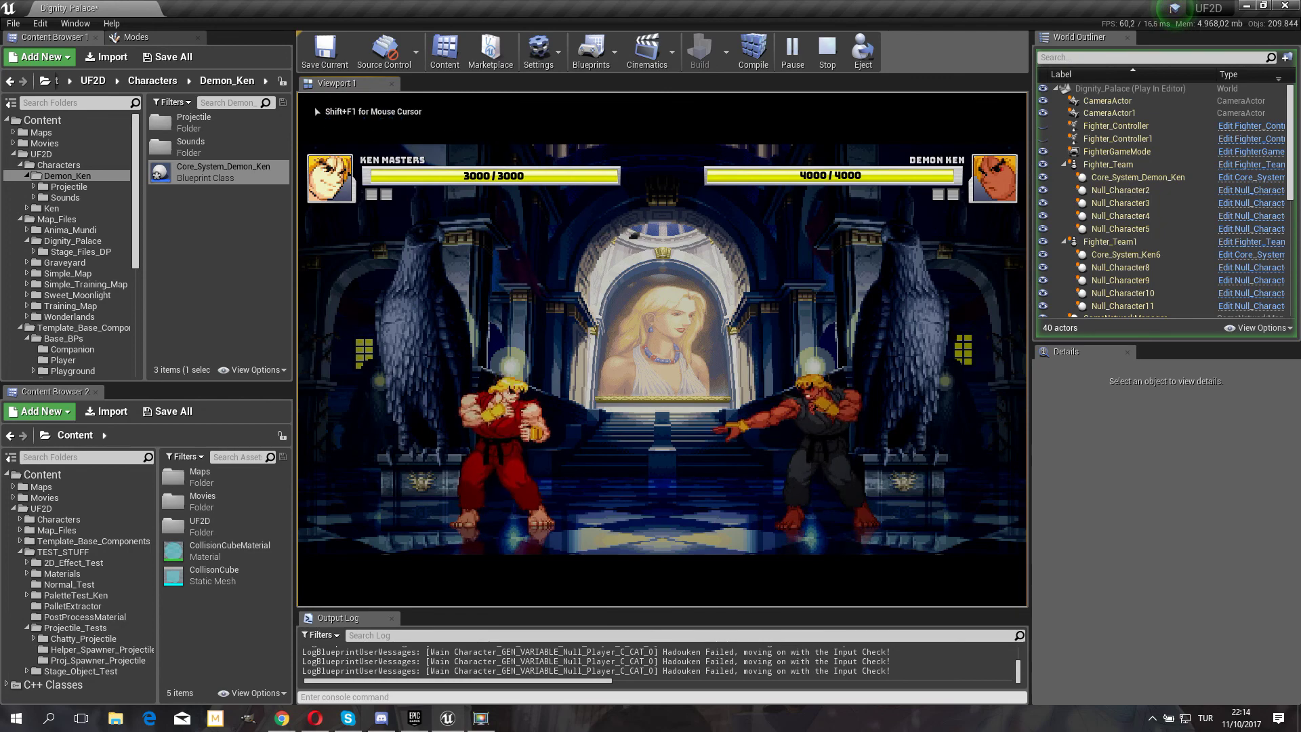